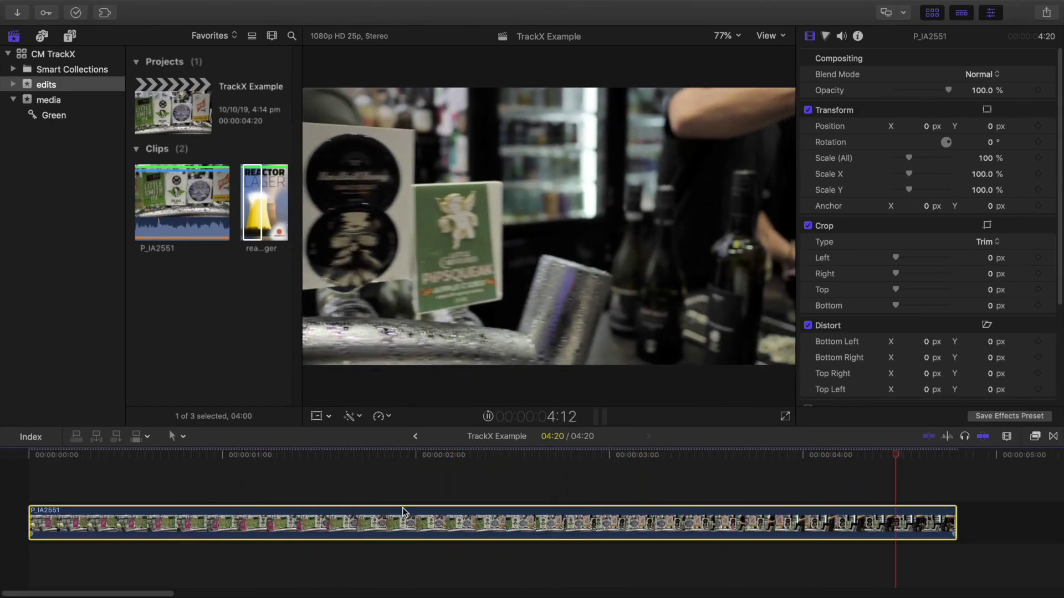
- Move the playhead to 3:00 and preview the reactor lager poster clip from the browser
drag(584, 456, 608, 456)
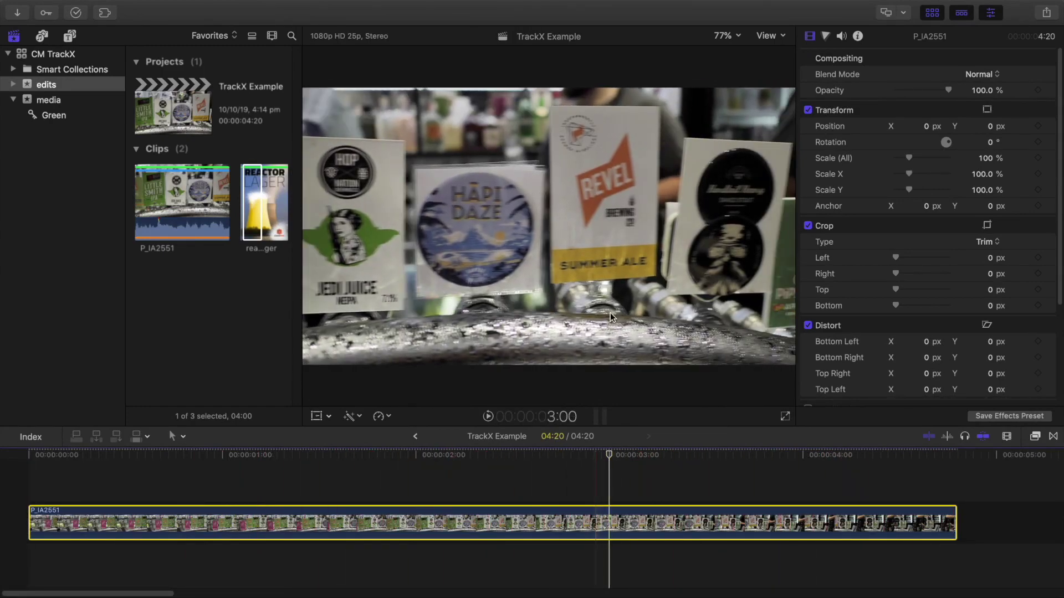
click(245, 200)
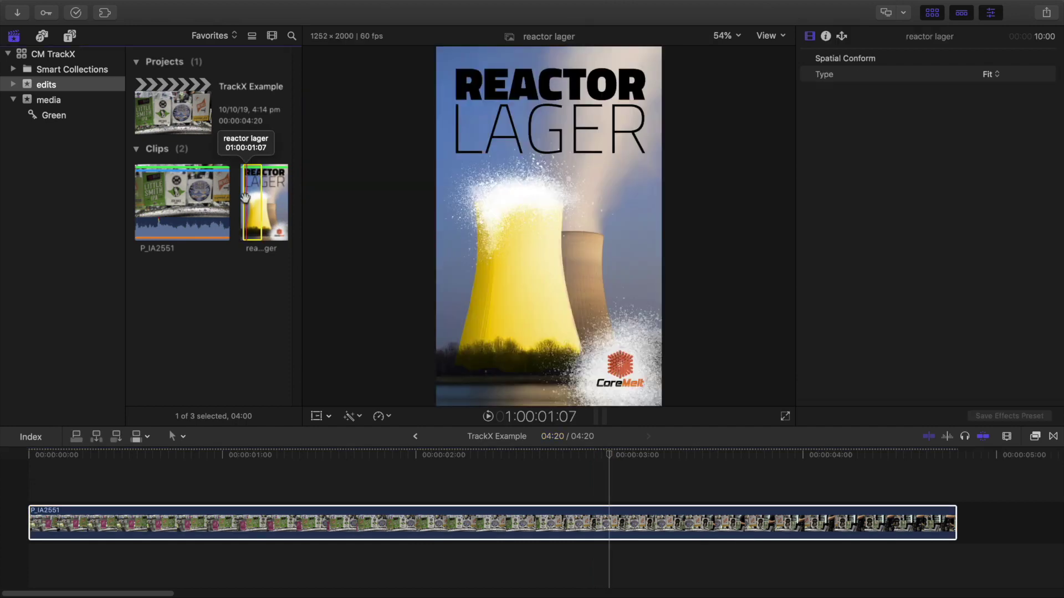
- Add a C2 TrackX Track Layer generator above the beer tap footage
click(70, 36)
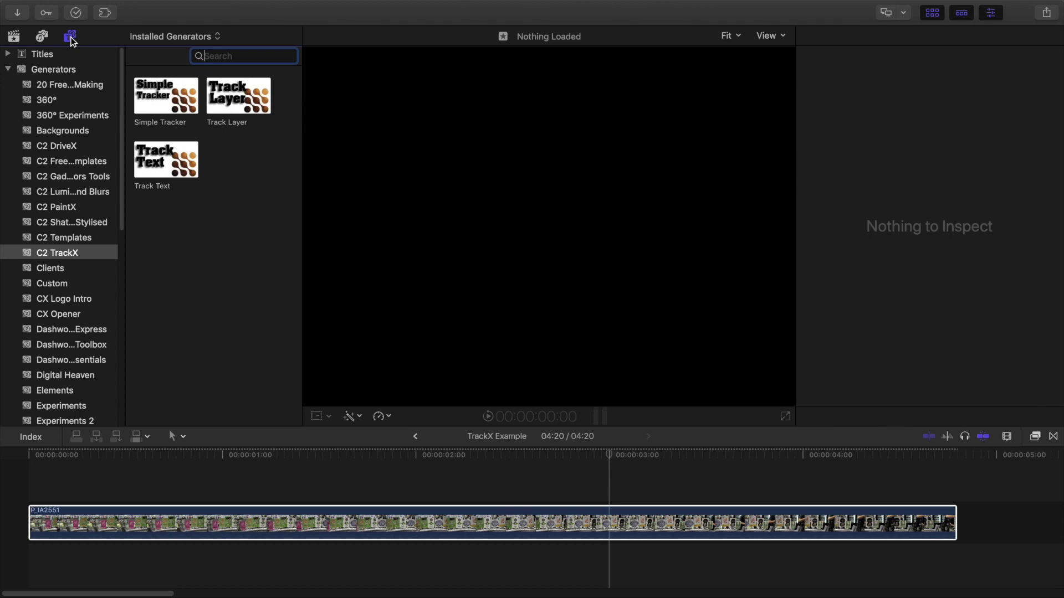
click(71, 254)
drag(236, 99, 224, 480)
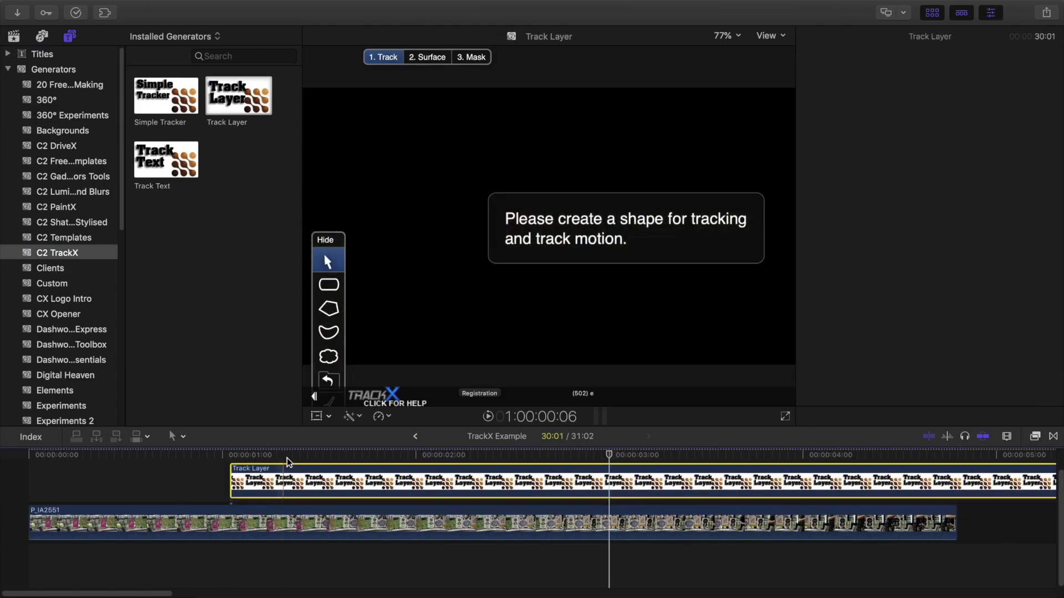
- Trim the Track Layer to run from about 1:18 to 4:10
click(536, 456)
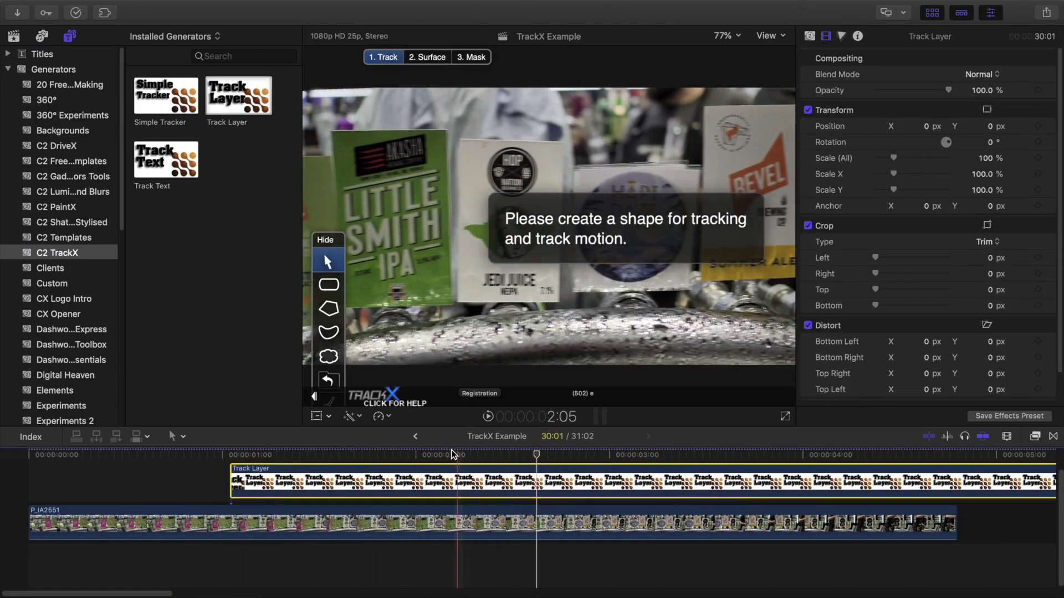
click(365, 455)
key(alt+bracketleft)
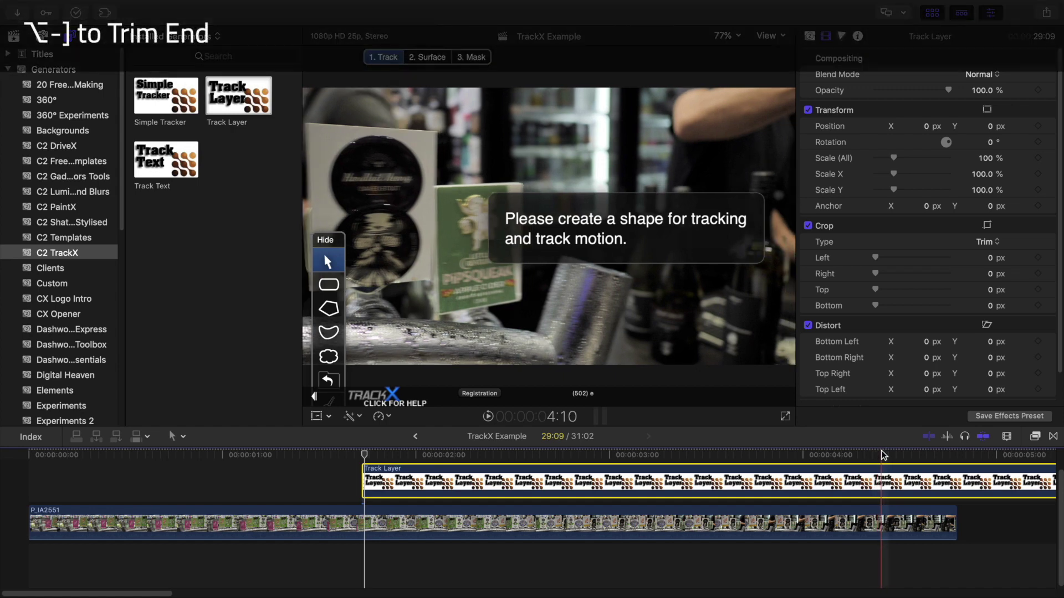
click(881, 455)
key(alt+bracketright)
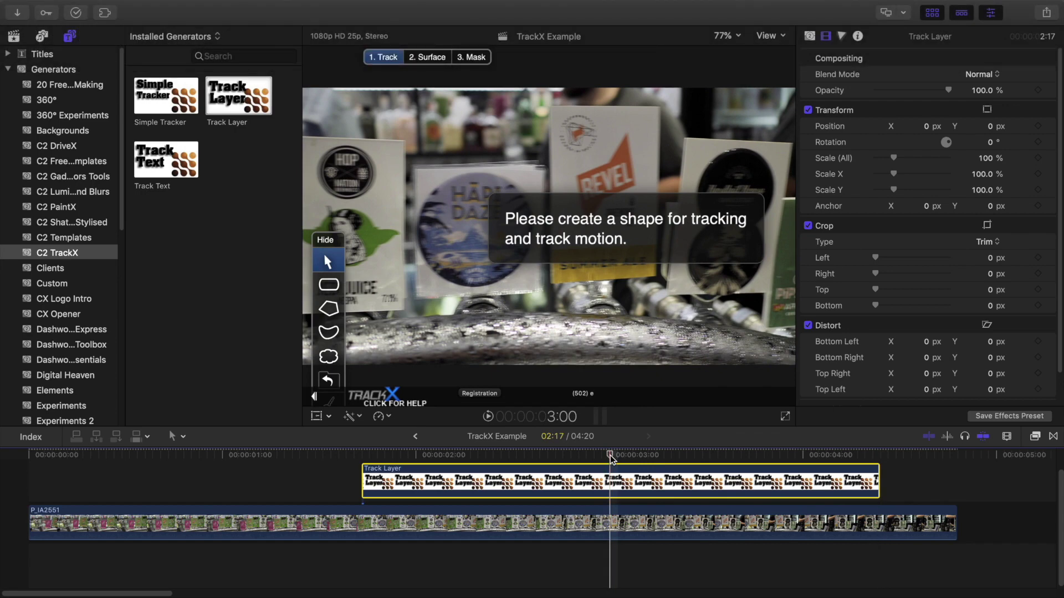
- Add a marker at the 3:00 frame showing the decals
key(m)
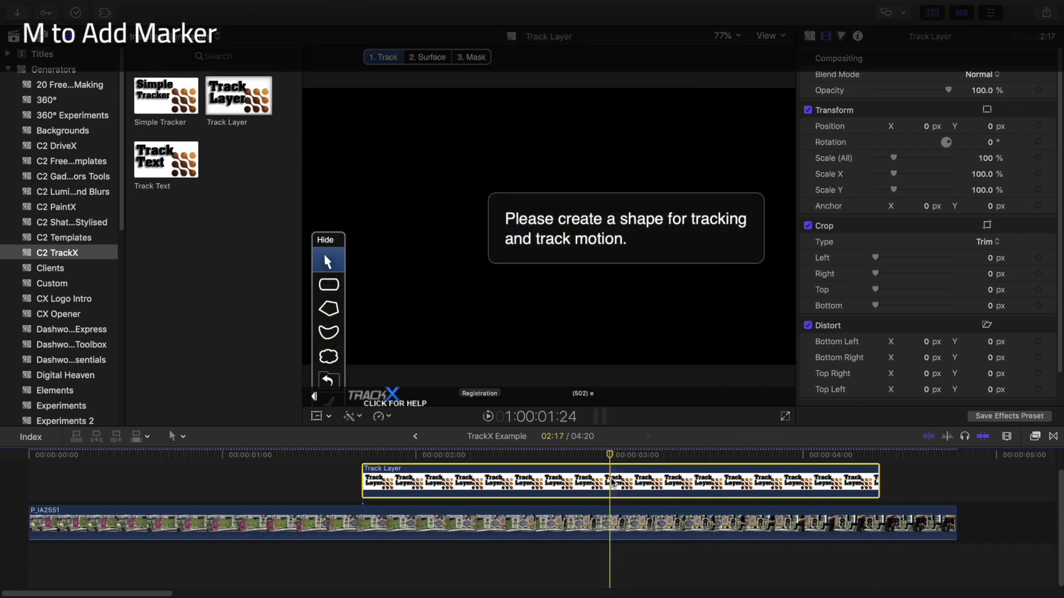
key(m)
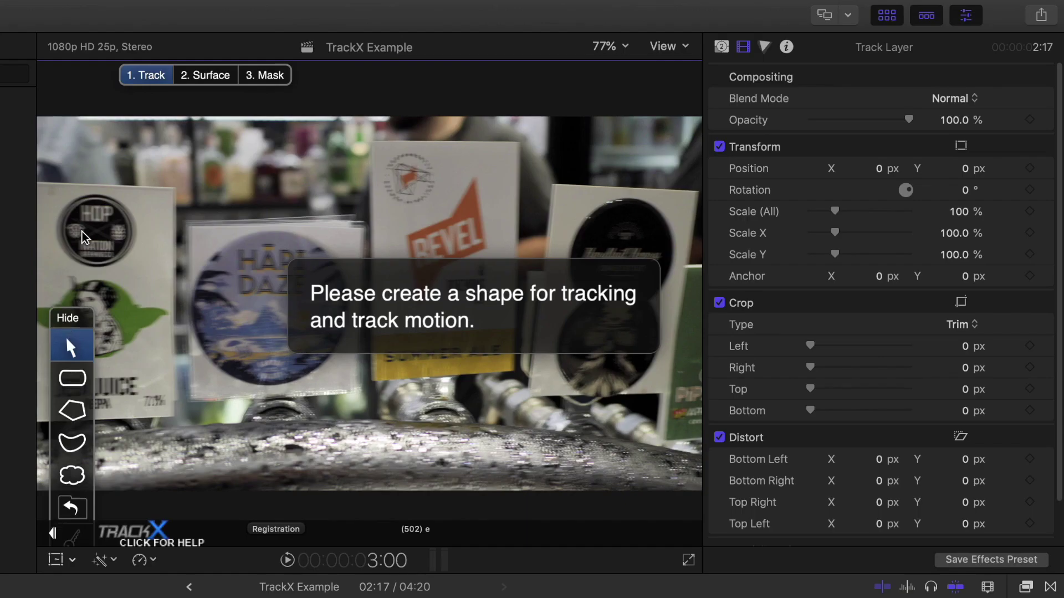
drag(322, 246, 326, 100)
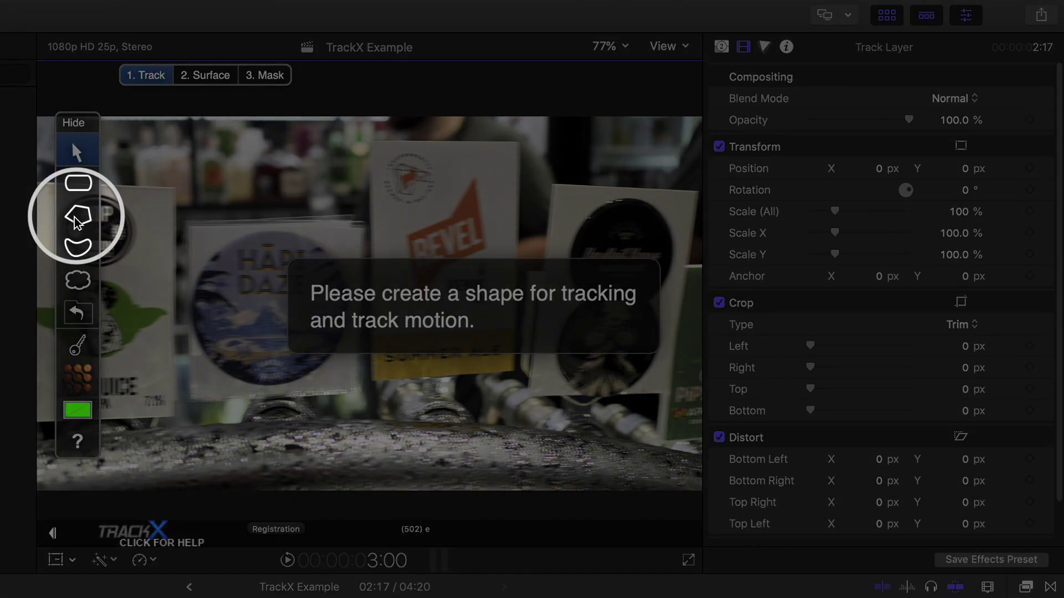
- Draw a four-corner polygon shape around the Revel card and track it backward
click(77, 217)
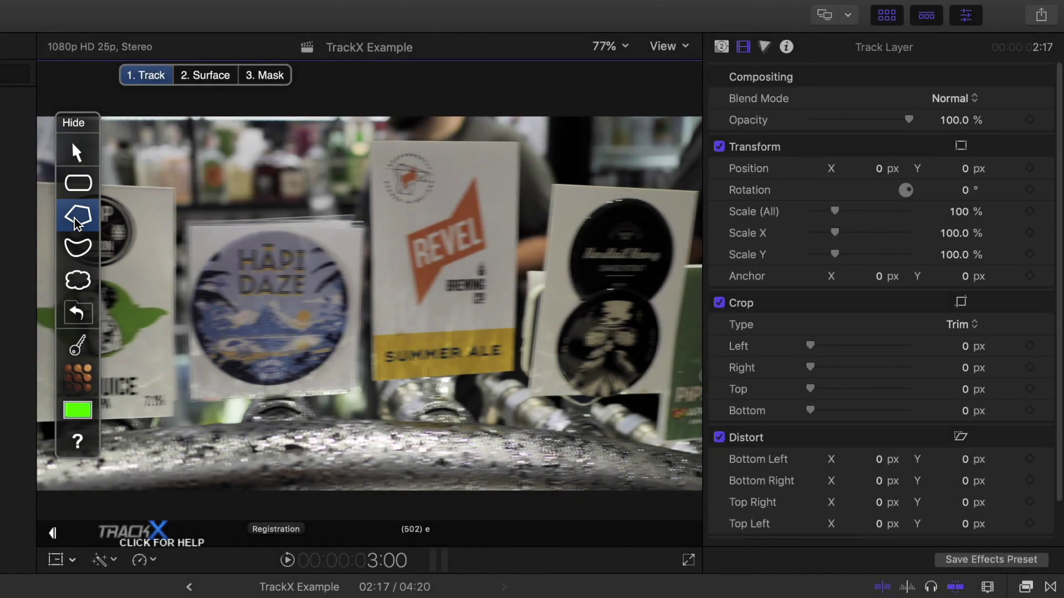
click(373, 144)
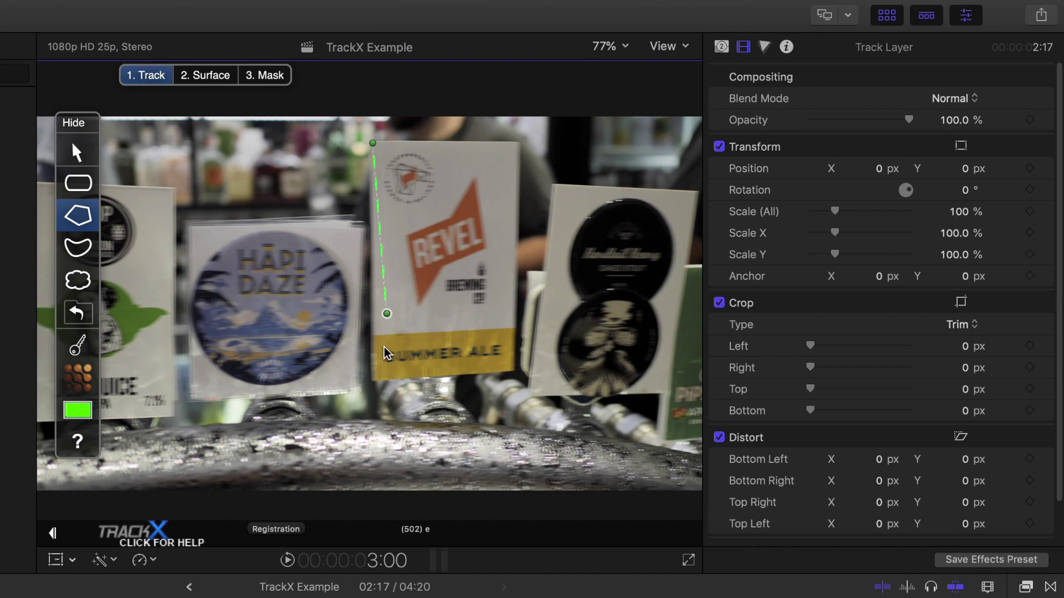
click(375, 380)
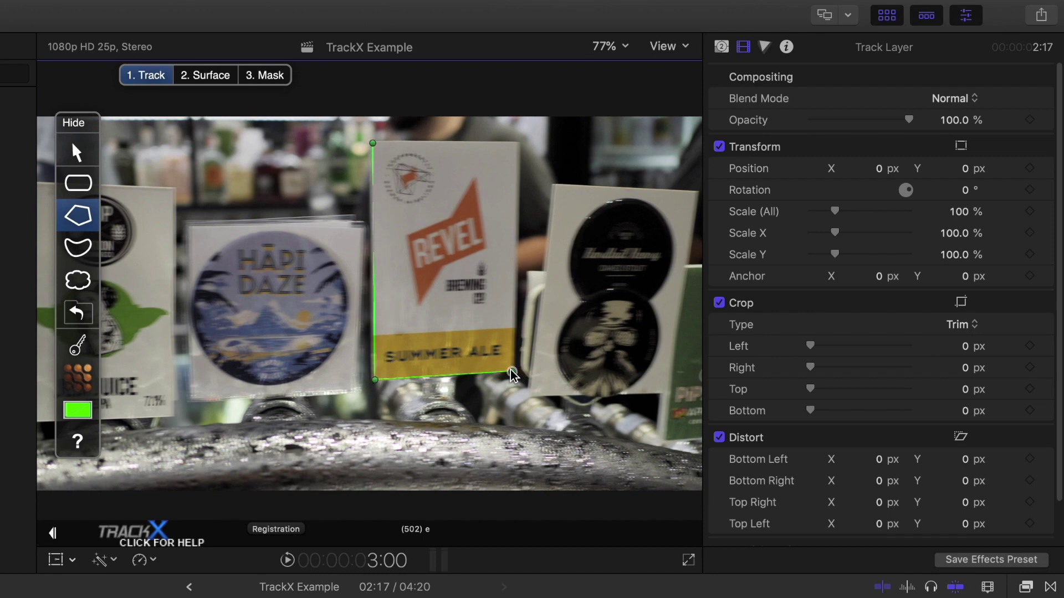
click(511, 370)
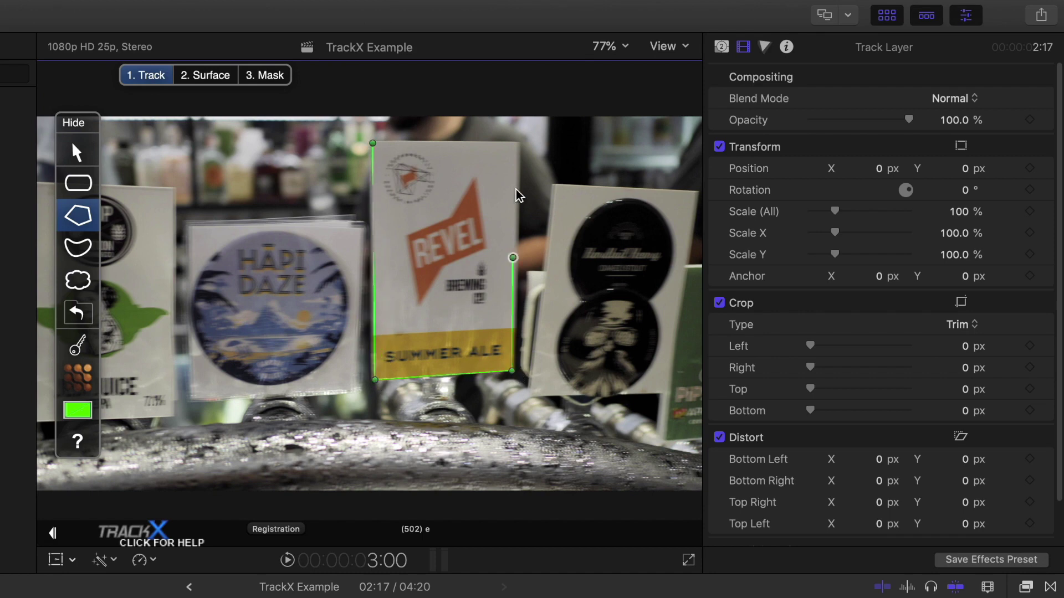
click(517, 143)
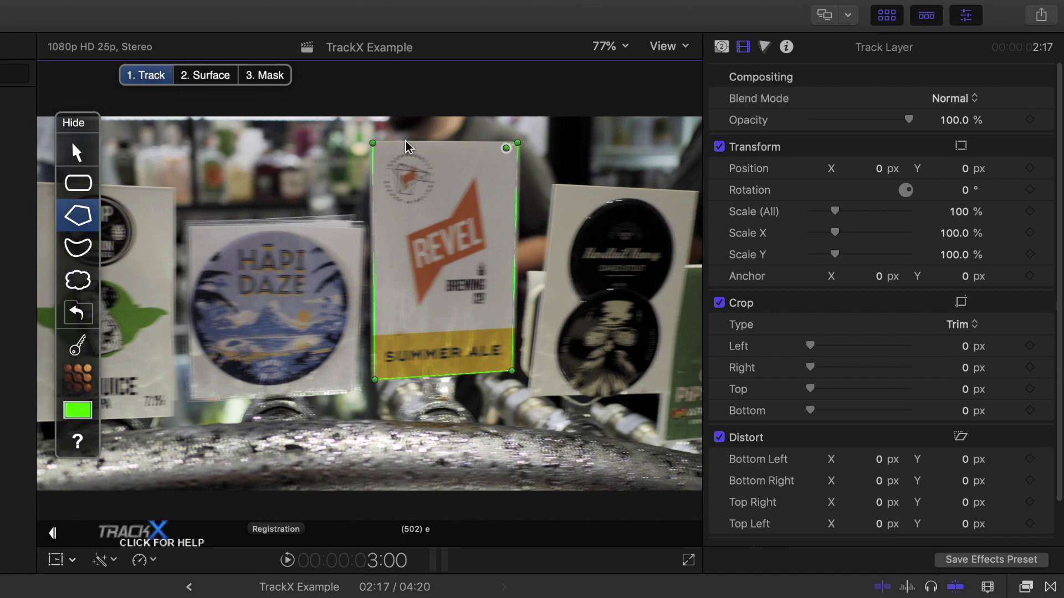
click(371, 142)
click(164, 498)
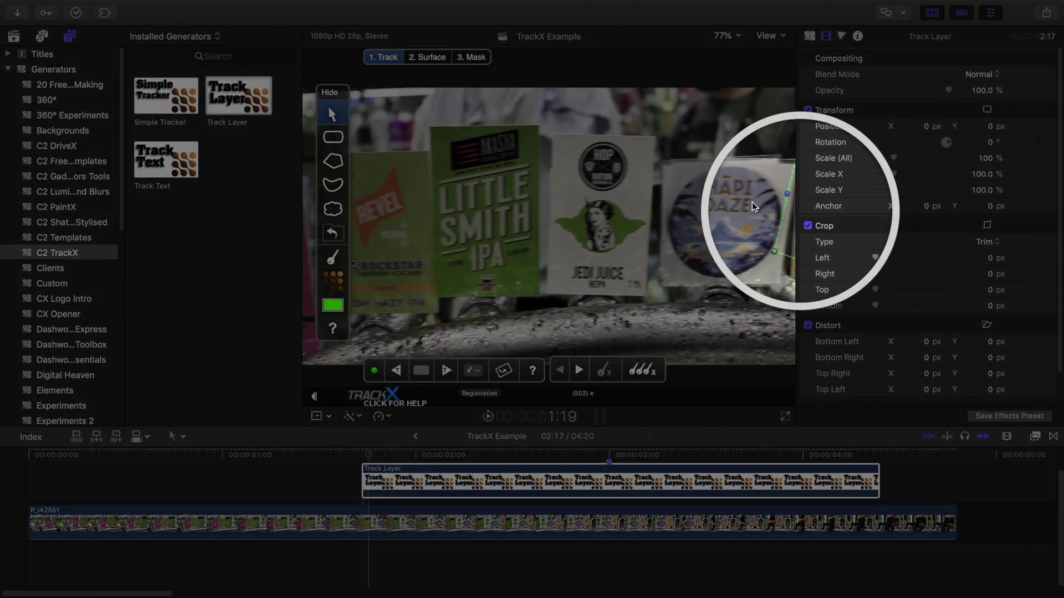
- Check the backward track frame by frame and delete the track data before about 1:19
key(Right)
key(Left)
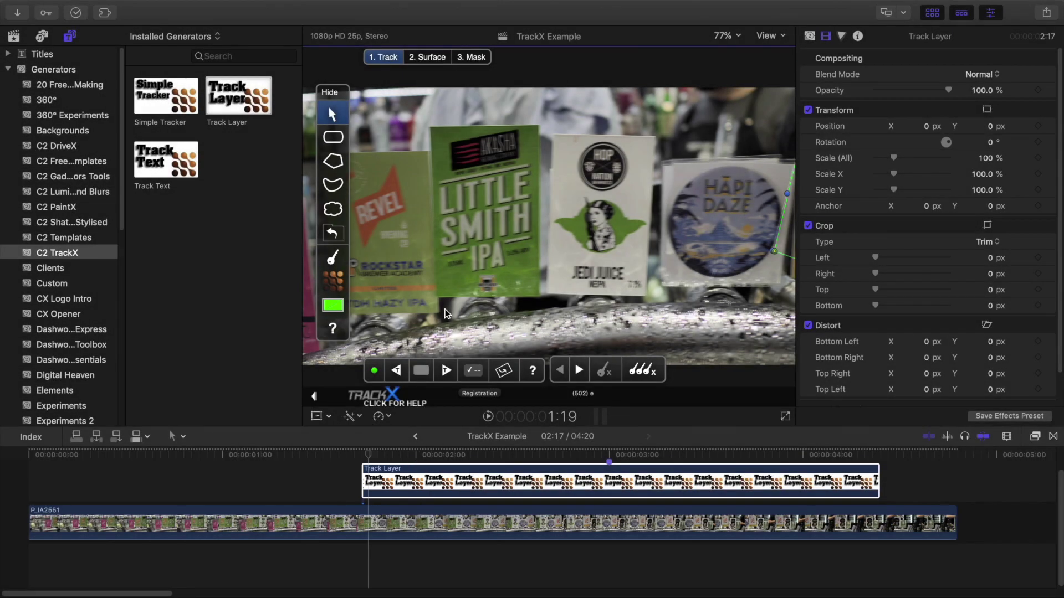
click(376, 379)
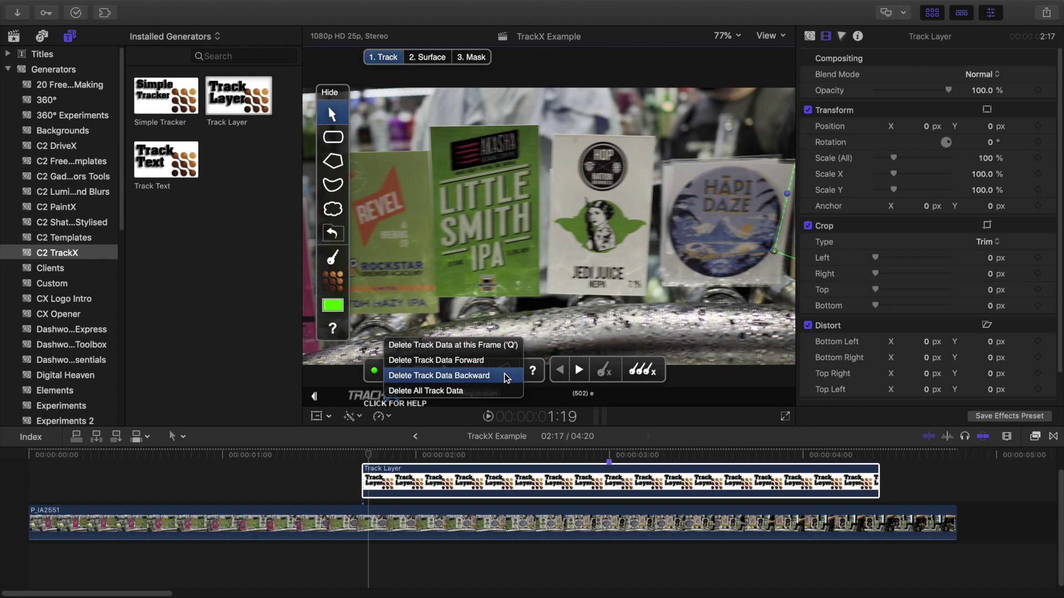
click(505, 375)
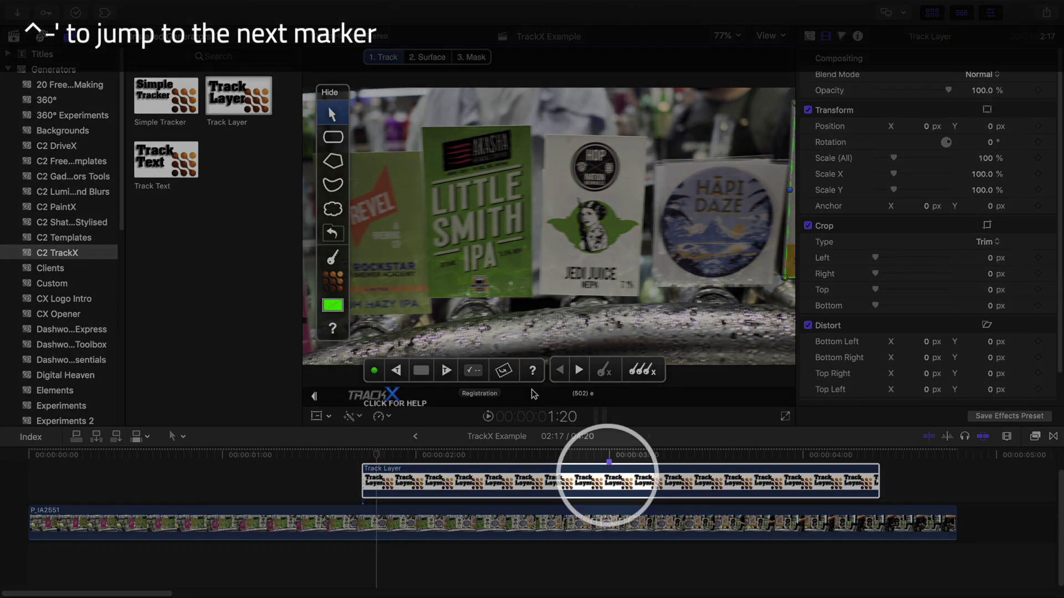
- Track the Revel card forward from the 3:00 marker to the layer's end near 4:10
key(ctrl+apostrophe)
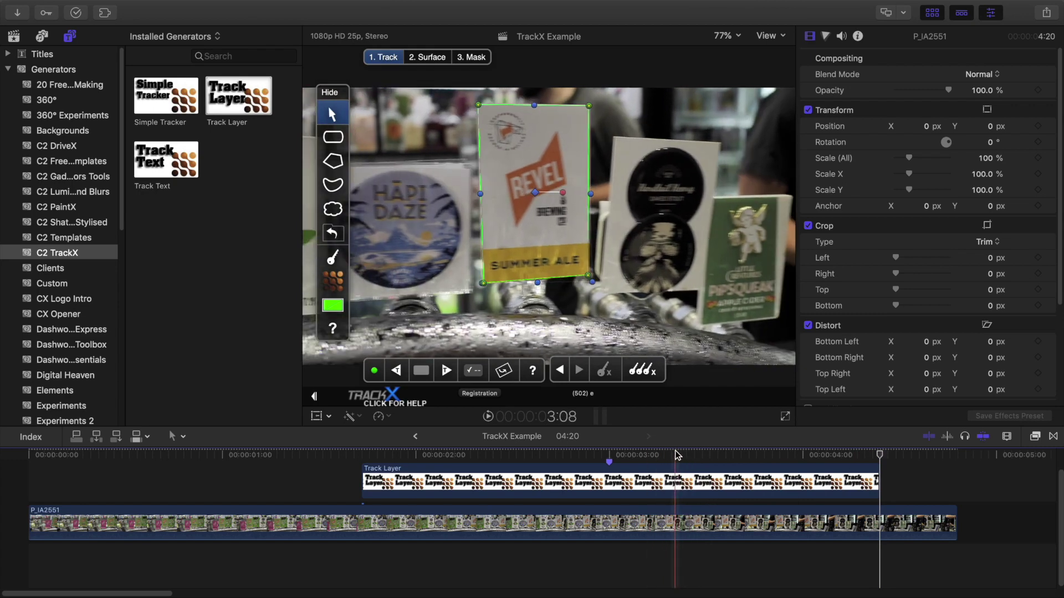
key(ctrl+semicolon)
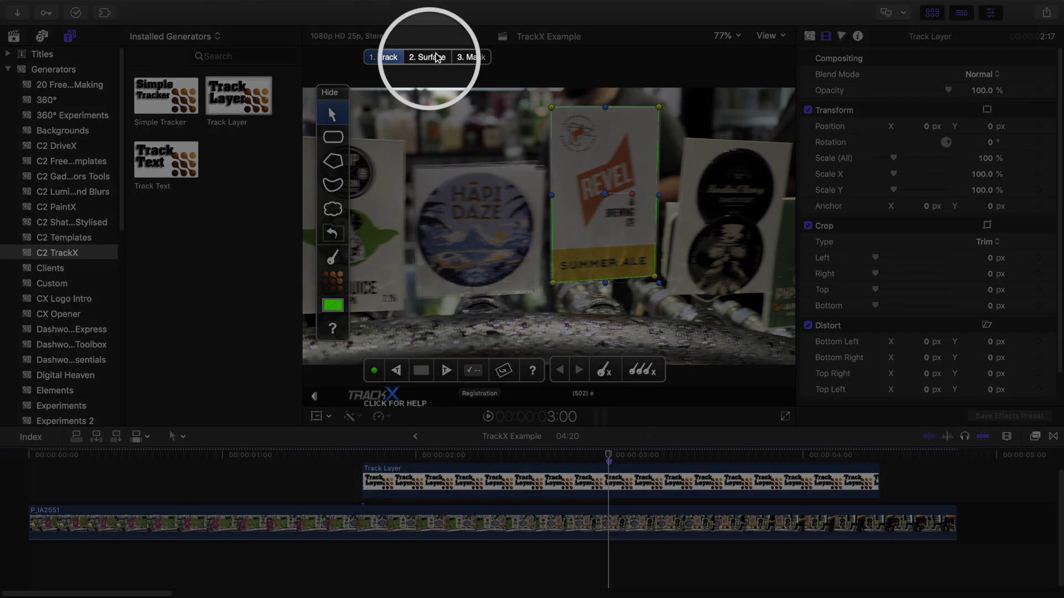
- In the Surface stage, apply the reactor lager clip as the Track Layer's inserted layer
click(444, 57)
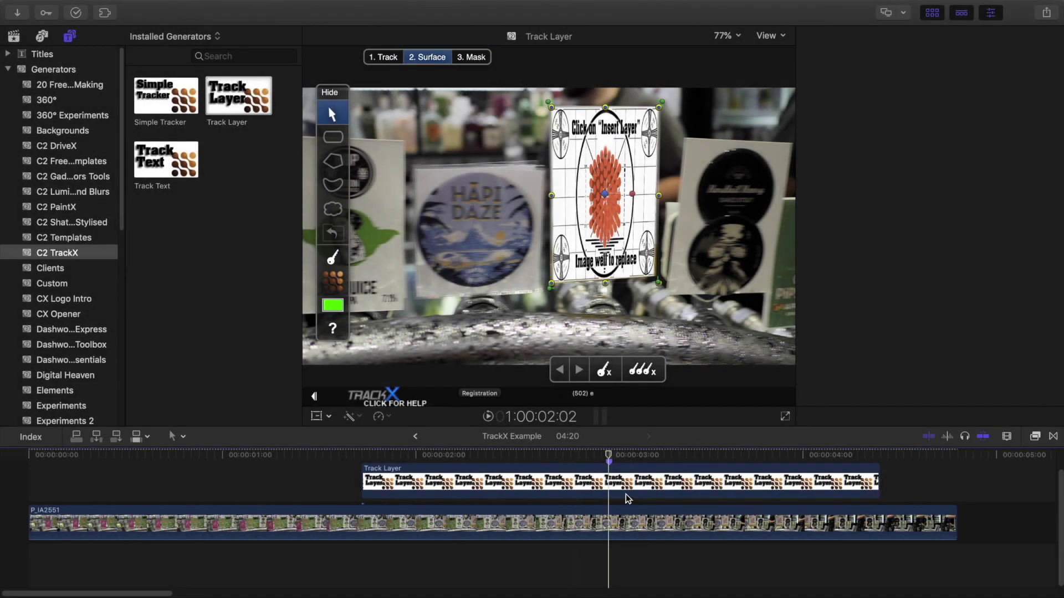
click(610, 484)
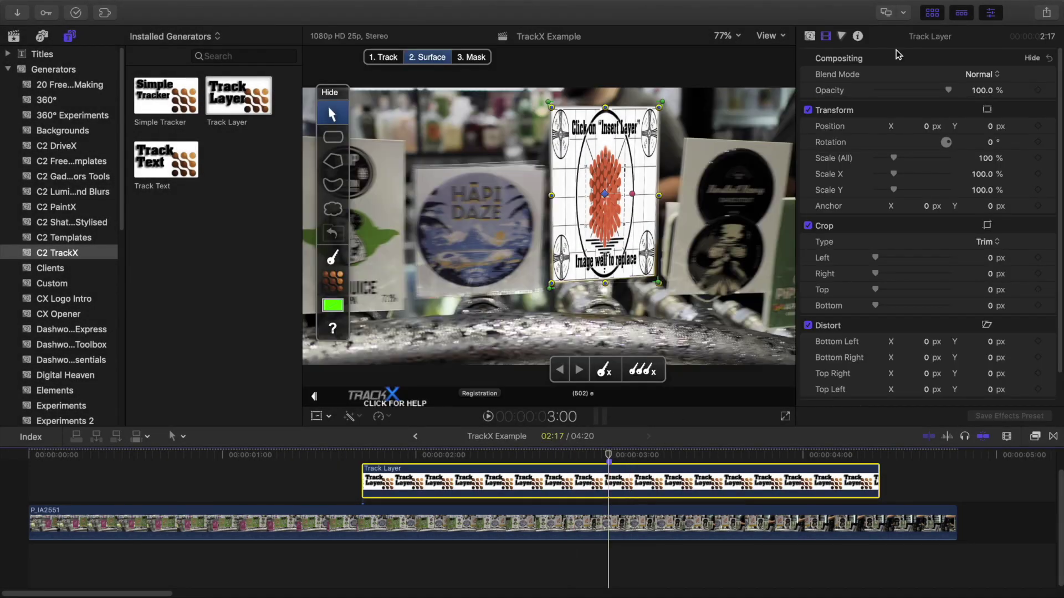
click(811, 37)
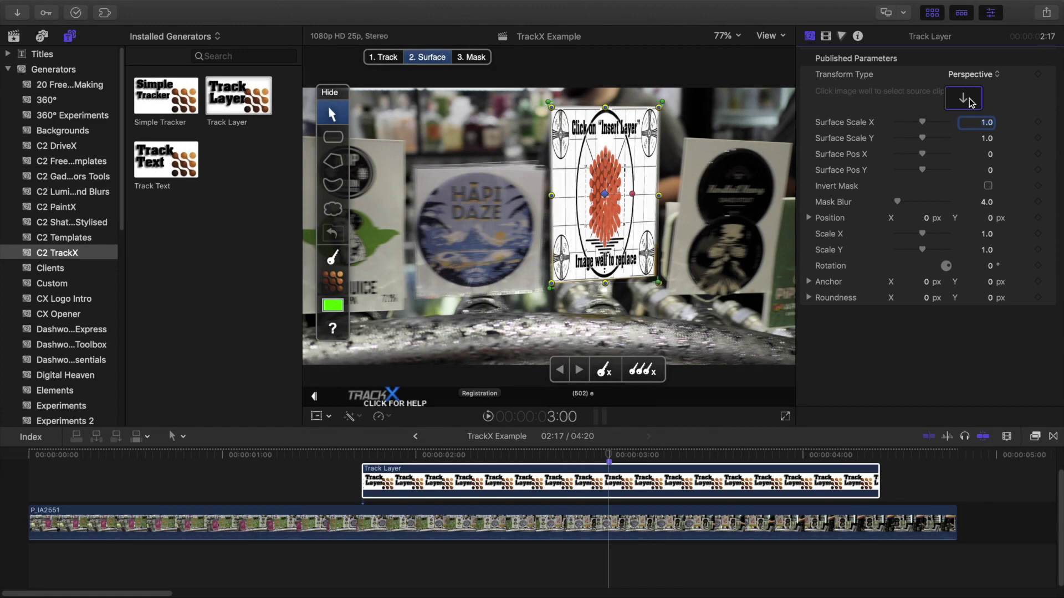
click(964, 100)
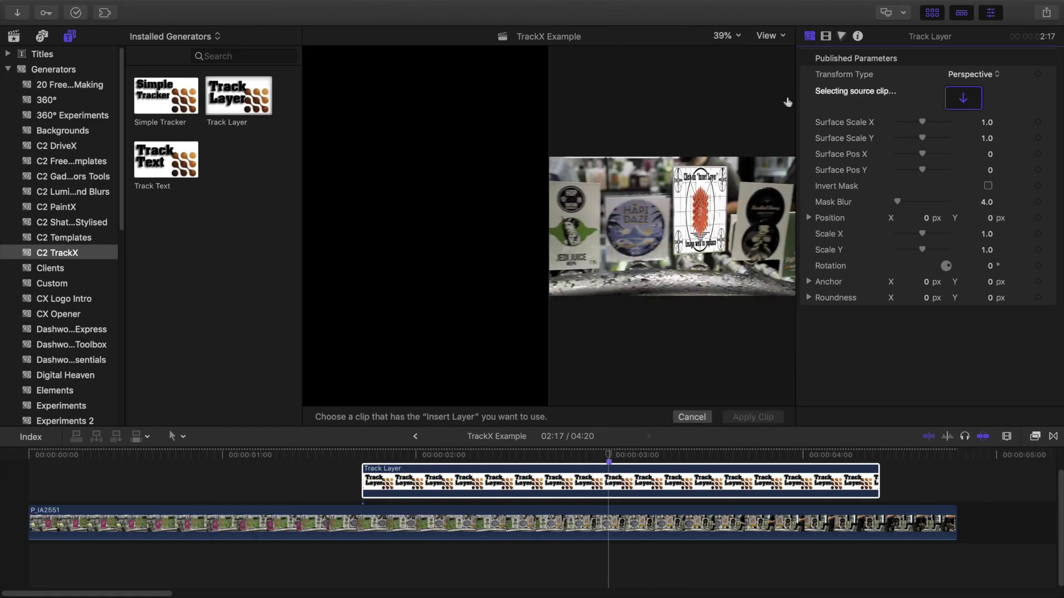
click(13, 36)
click(257, 188)
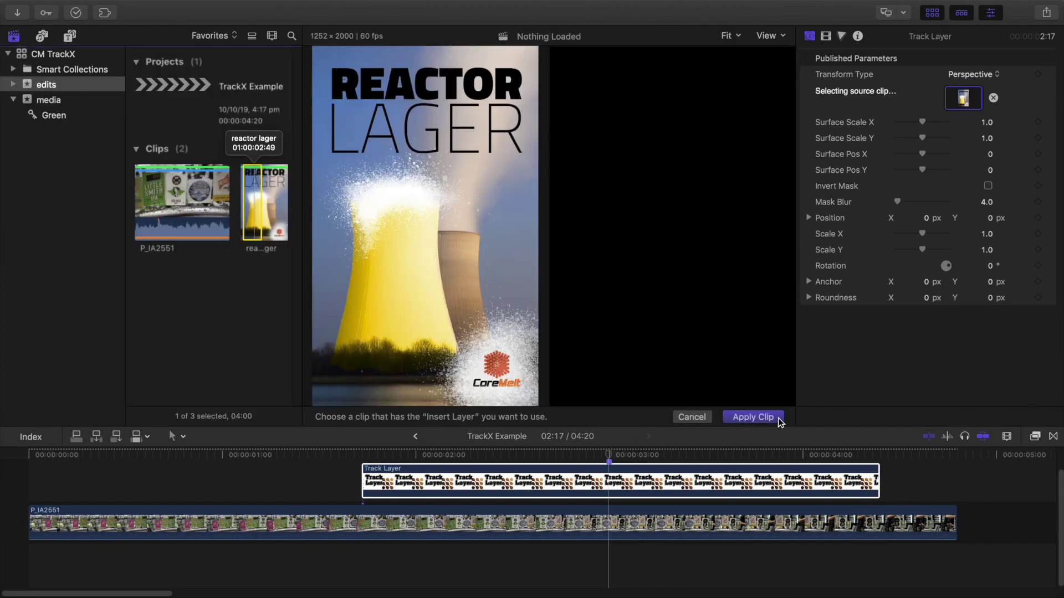
click(779, 421)
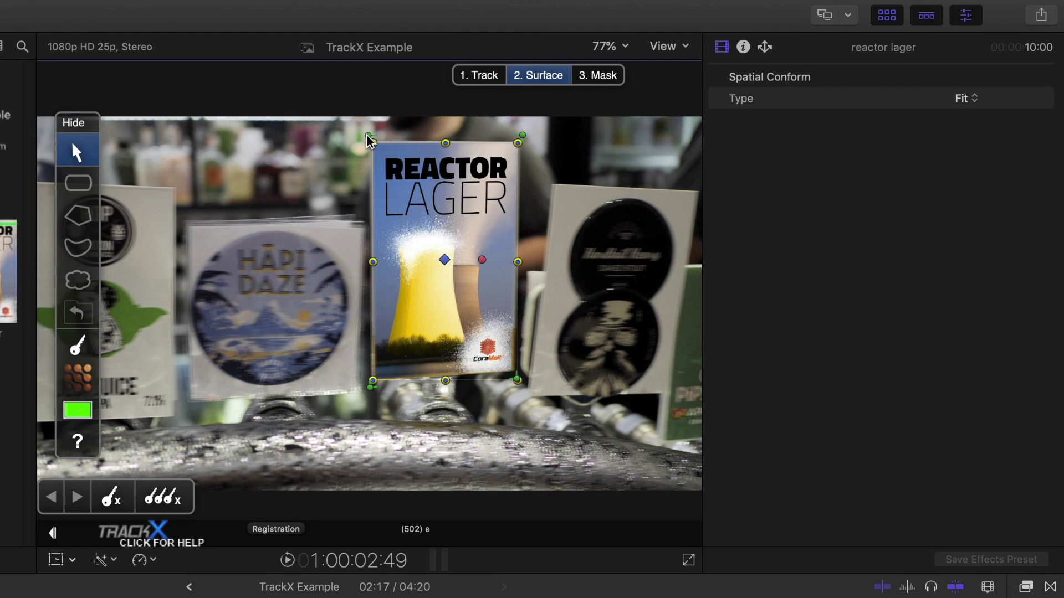
- Adjust the poster's four corner handles so the logo fits squarely over the tap decal
drag(369, 137, 365, 133)
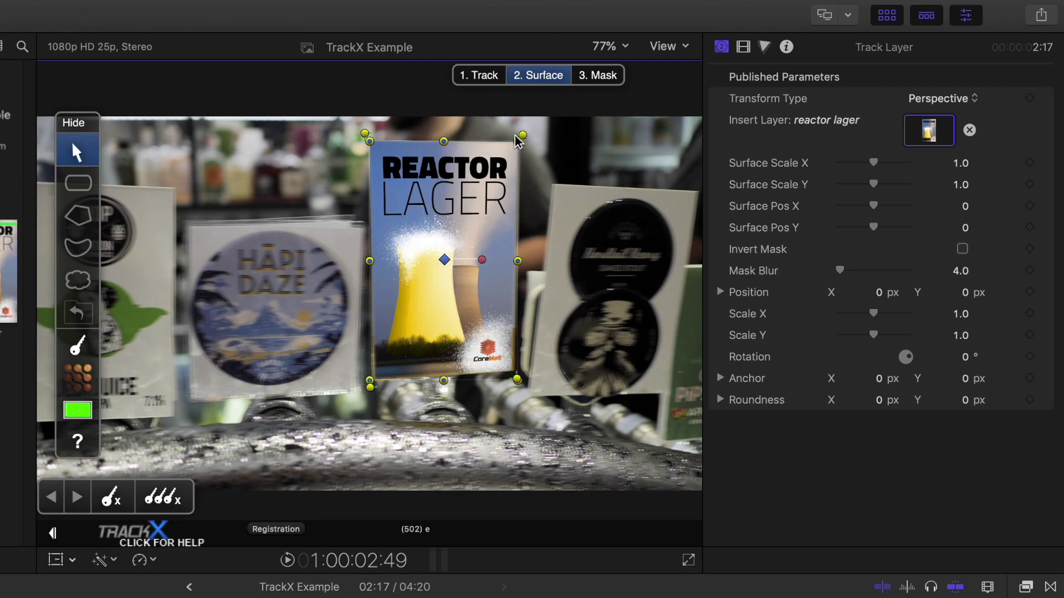
drag(522, 136, 526, 137)
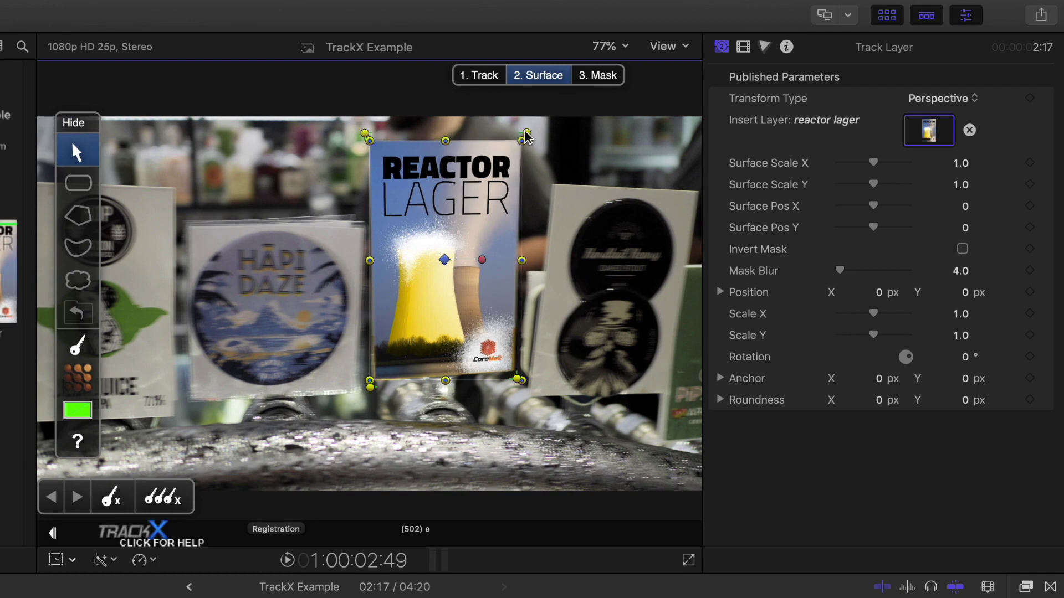
drag(518, 379, 522, 380)
drag(369, 386, 365, 391)
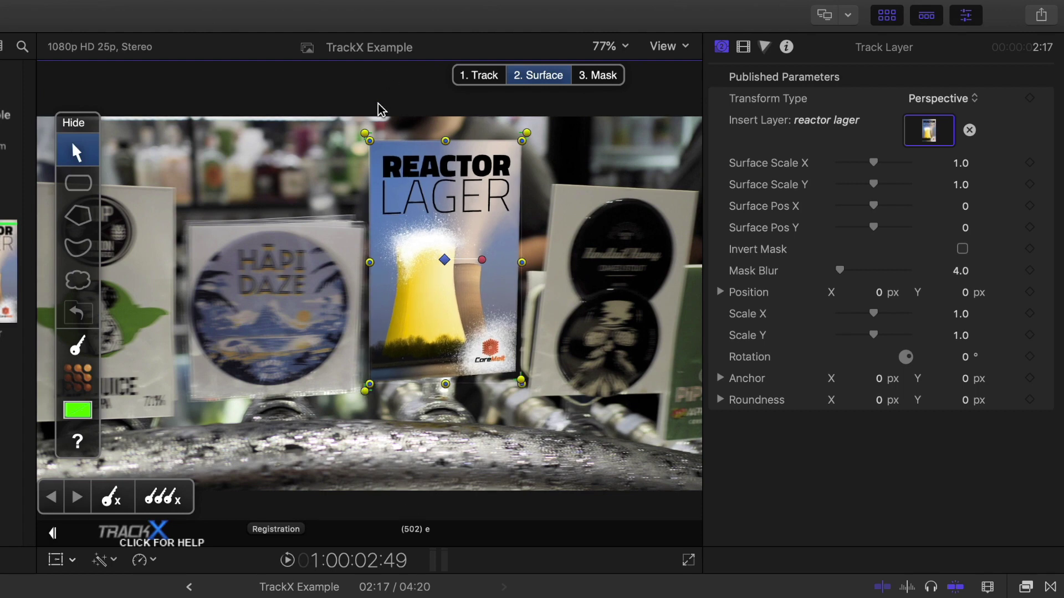
drag(366, 133, 364, 133)
drag(527, 133, 528, 133)
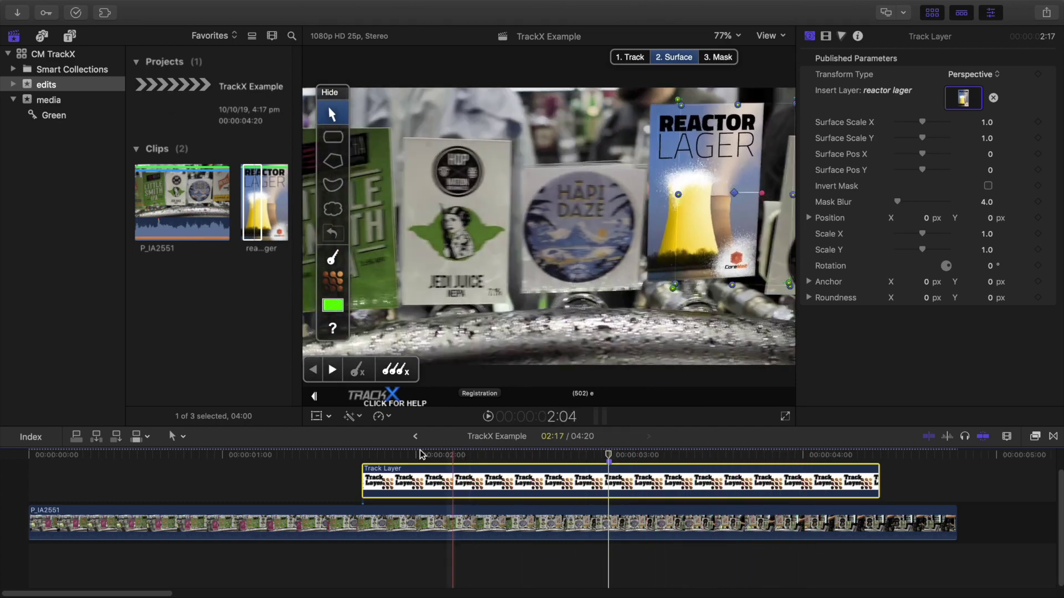
- At frame 1:19, push the surface's top-right corner to the frame's right edge, creating a shape keyframe
click(382, 454)
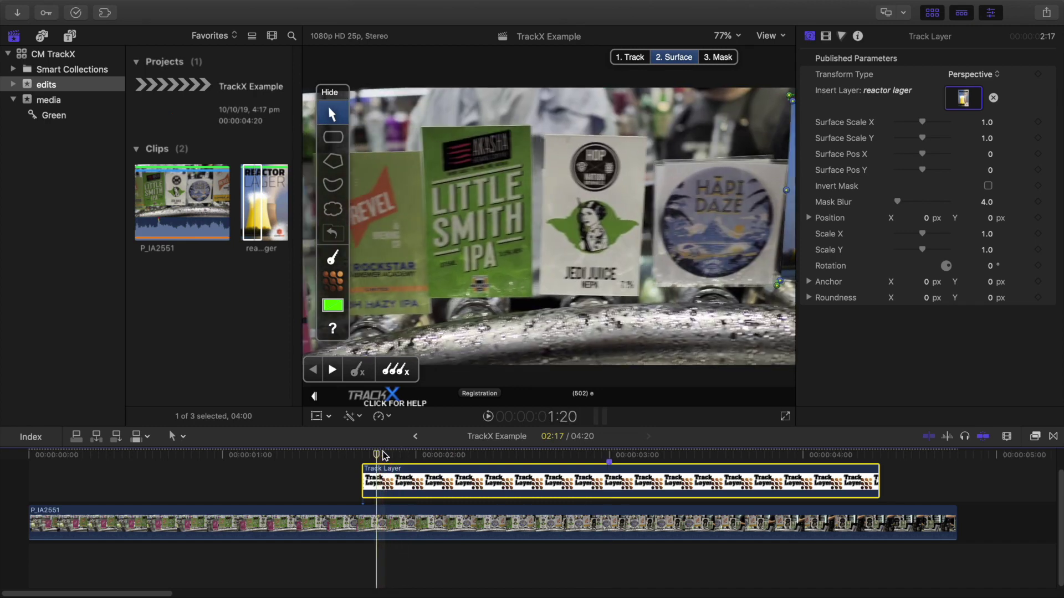
drag(382, 455, 377, 455)
click(778, 287)
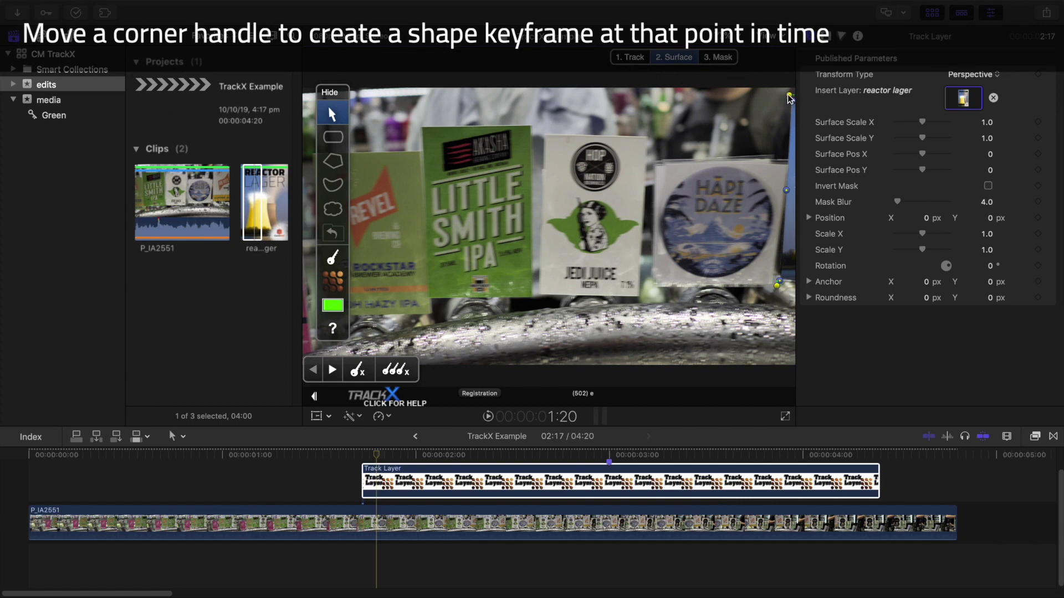
key(Left)
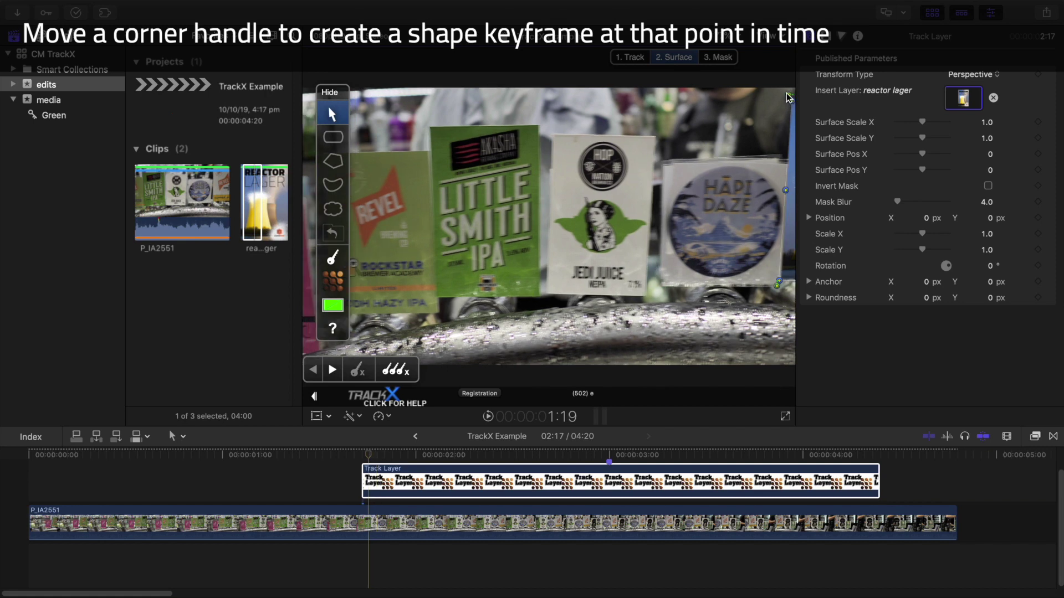
drag(787, 93, 789, 94)
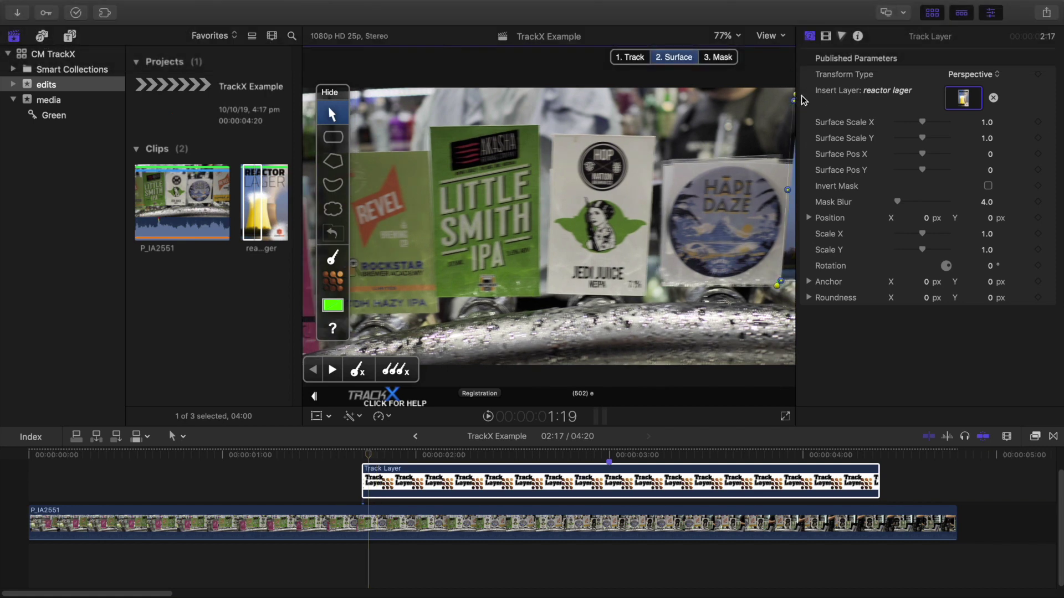
click(727, 35)
- At 50% zoom, reshape the surface corners at 1:19 and 1:18 to follow the decal out of frame
click(739, 90)
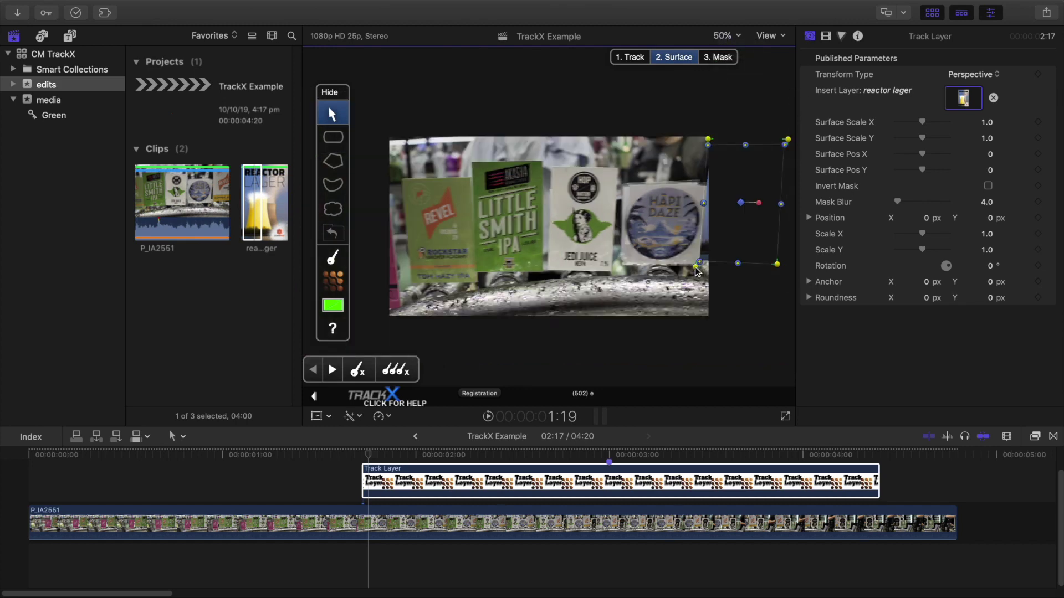
drag(696, 267, 701, 270)
drag(789, 138, 791, 142)
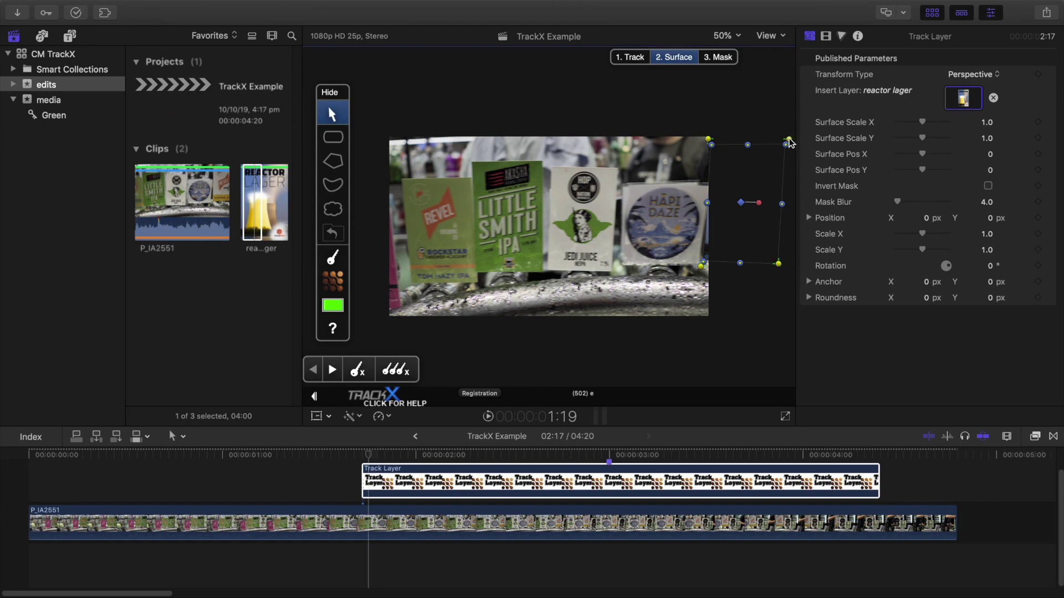
key(Left)
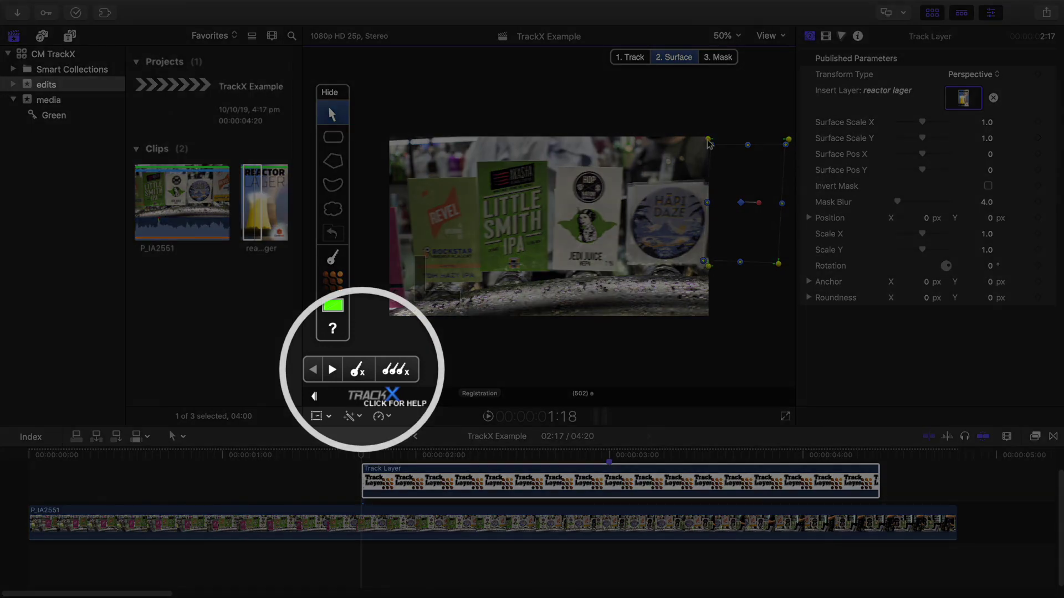
drag(708, 139, 712, 140)
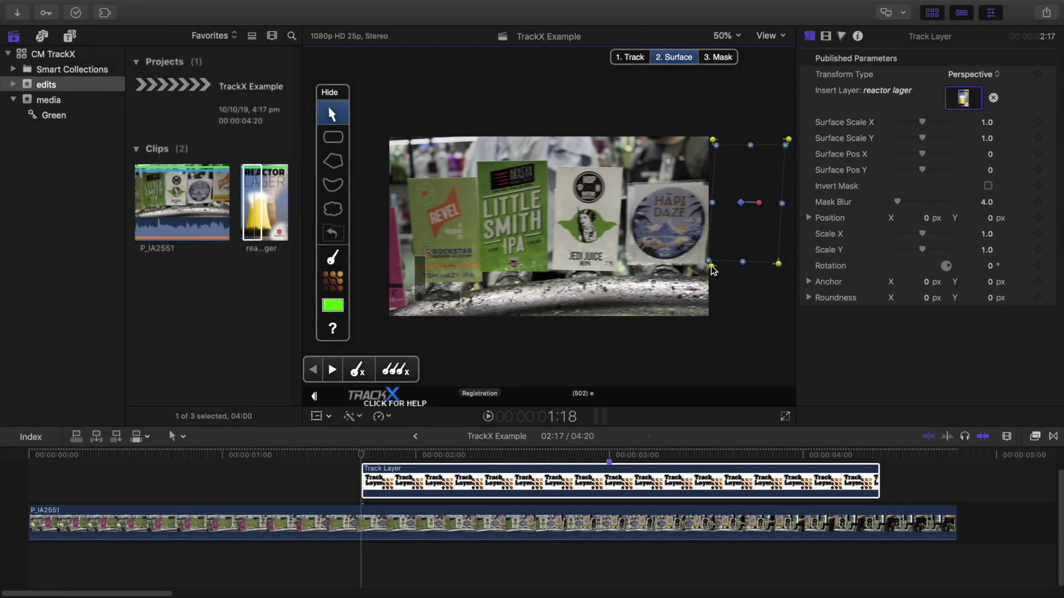
- Step through the frames from 1:18 to review the logo's tracking
key(Left)
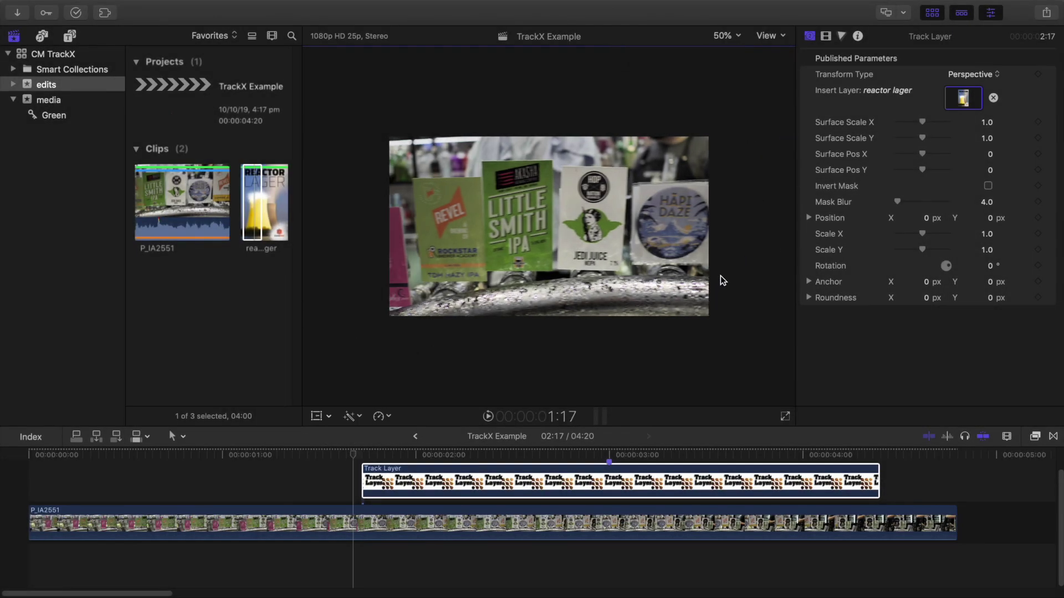
key(Right)
key(Right)
key(Right)
key(Right)
key(Right)
key(Right)
key(Right)
key(Right)
key(Right)
key(Right)
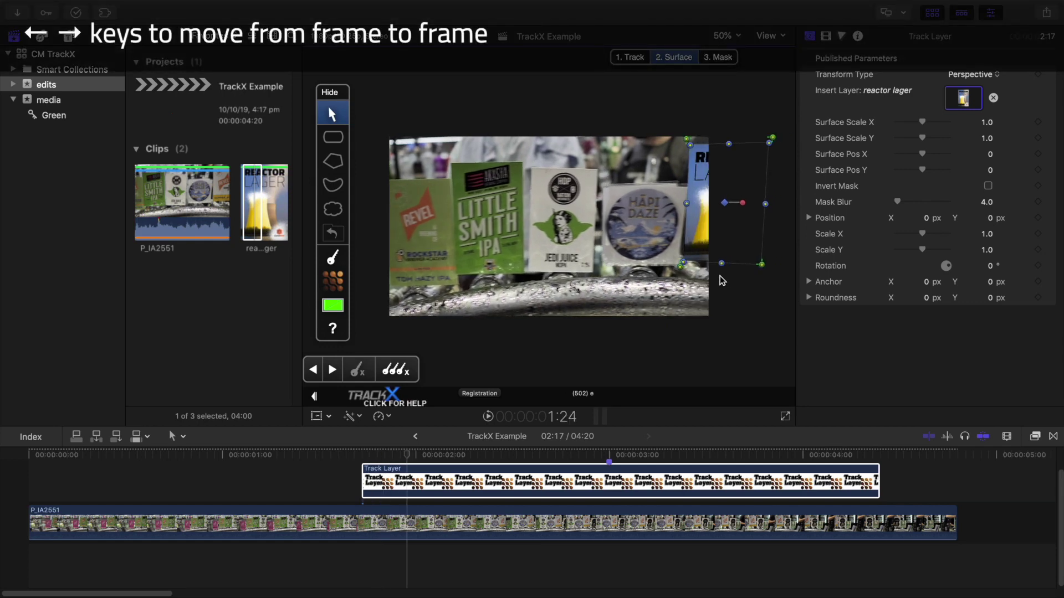
key(Right)
key(Right)
key(Right)
key(Right)
key(Right)
key(Right)
key(Right)
key(Right)
key(Right)
key(Right)
key(Right)
key(Right)
key(Right)
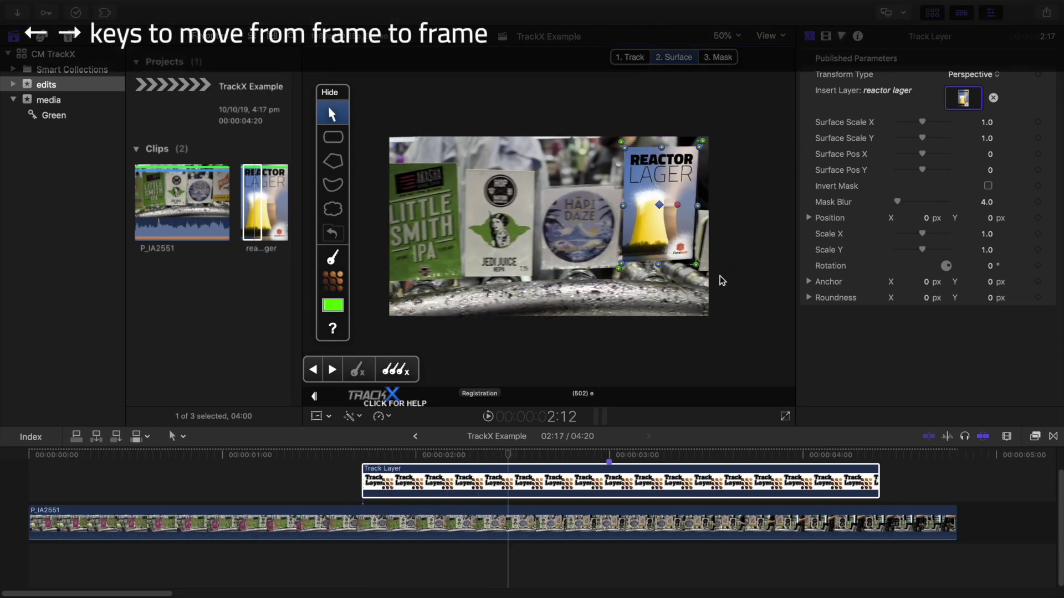
key(Right)
key(Right)
key(Right)
key(Right)
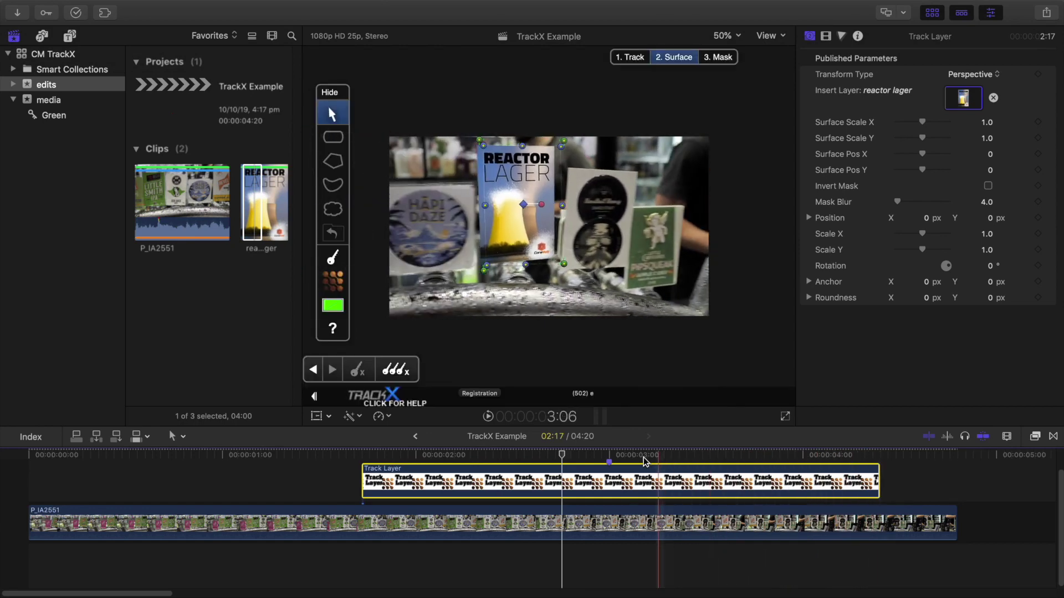
- Go to the 3:00 frame and fit the video to the viewer
click(609, 455)
click(714, 37)
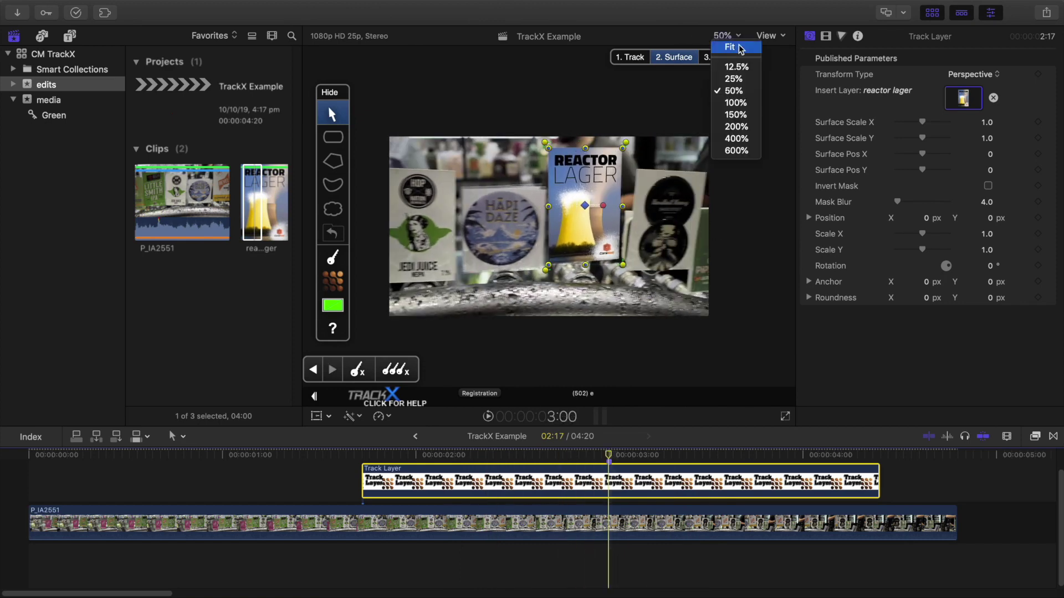
click(733, 41)
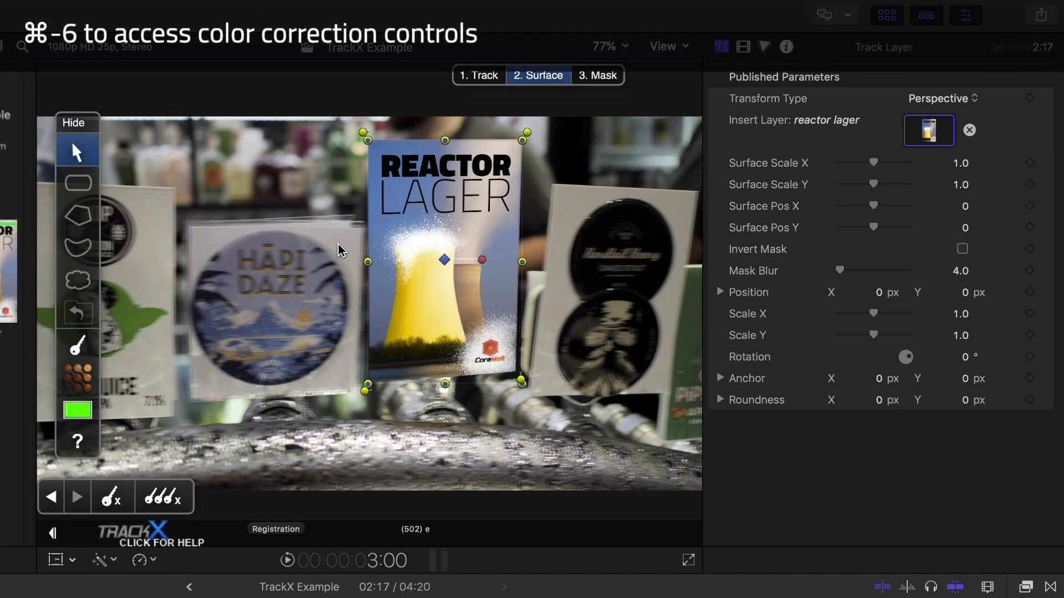
- Add a Color Wheels correction that darkens the logo's highlights and shifts them toward red, then compare it on and off
key(super+6)
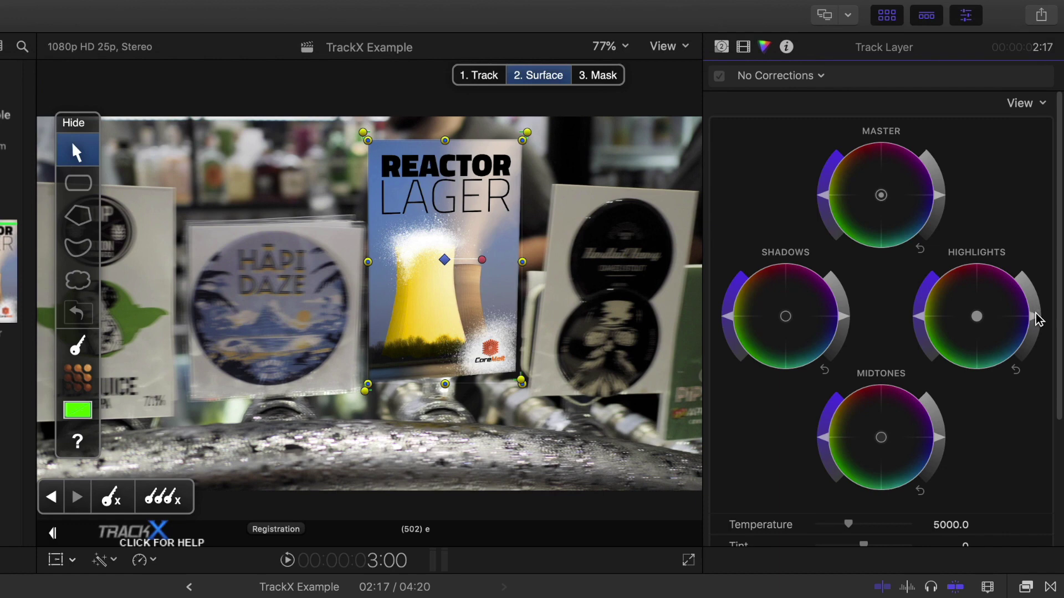
drag(1035, 321, 1021, 374)
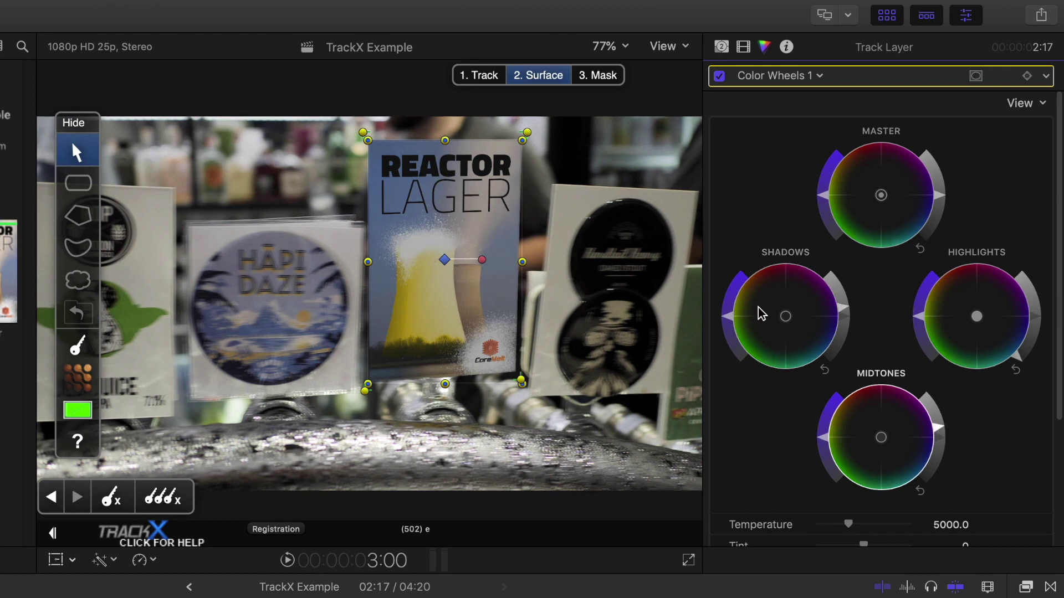
mouse_move(1019, 360)
mouse_down()
mouse_move(1008, 371)
mouse_move(1026, 355)
mouse_move(1024, 364)
mouse_up()
drag(977, 318, 978, 295)
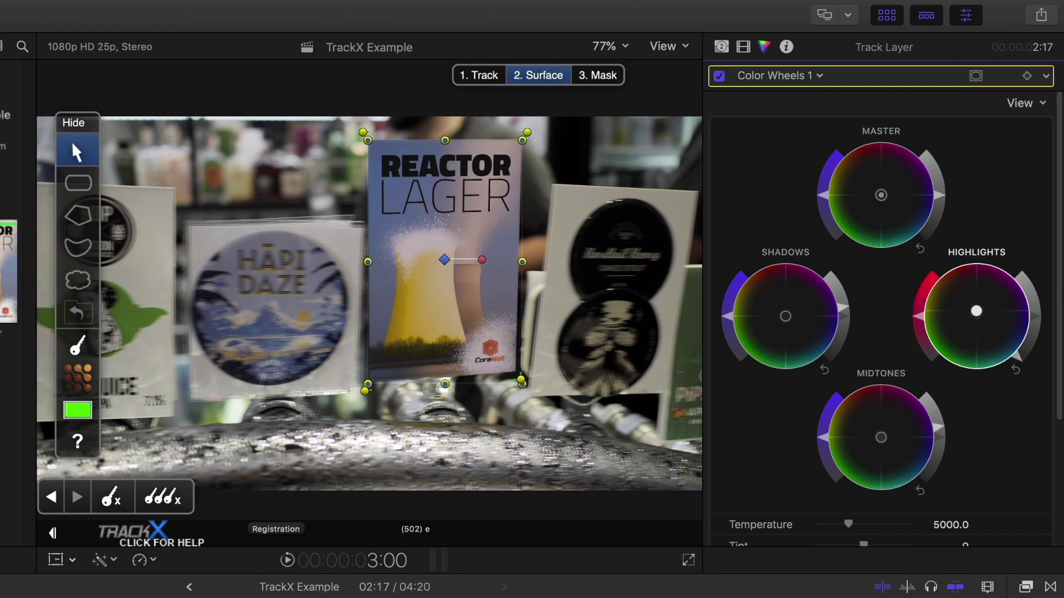
click(719, 77)
click(719, 76)
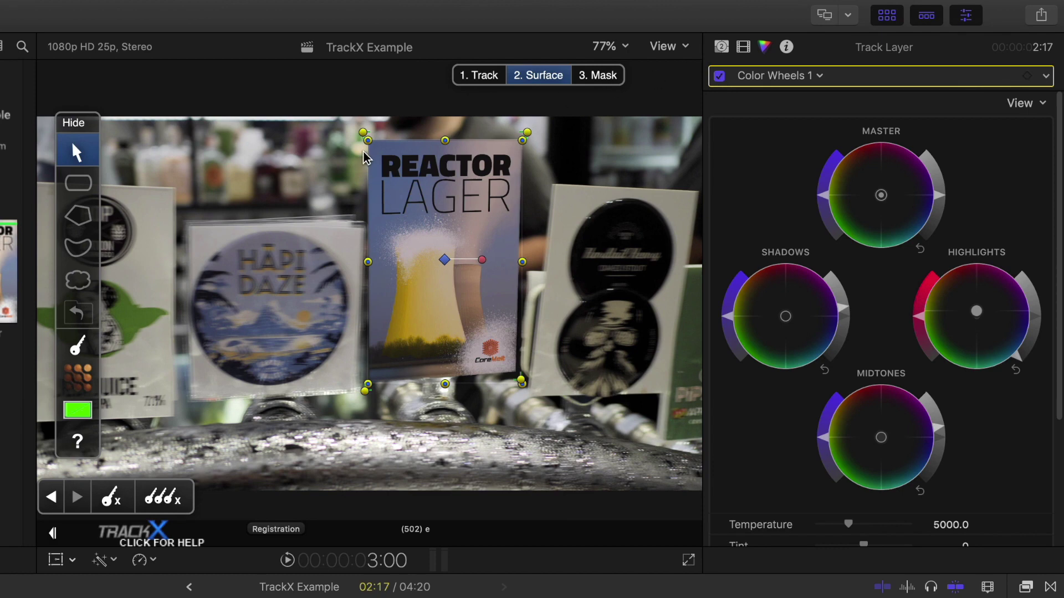
- Set the tracking options to High Quality motion blur with a 181° shutter angle
click(498, 78)
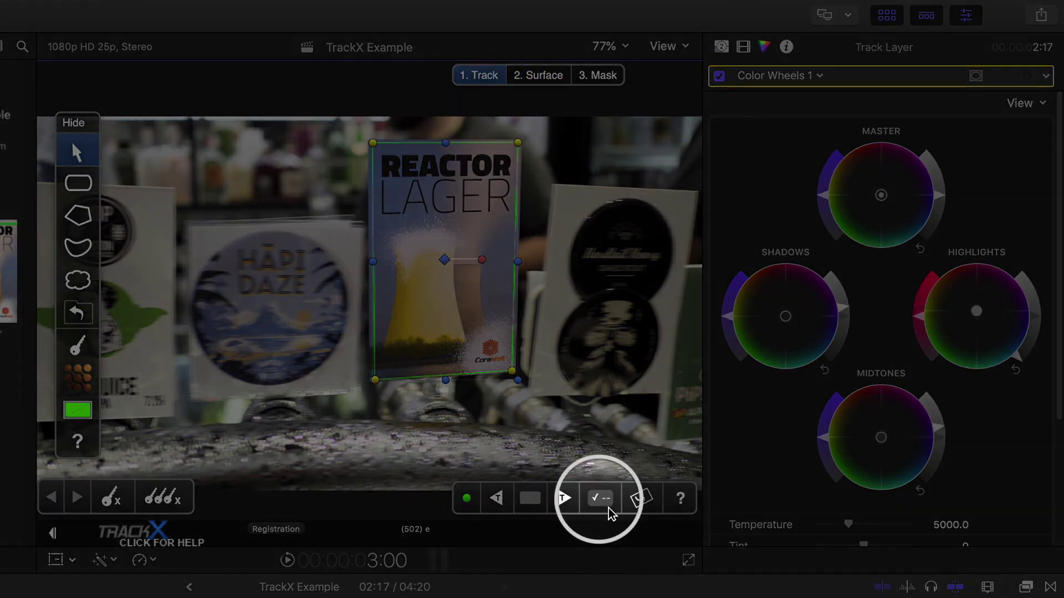
click(610, 509)
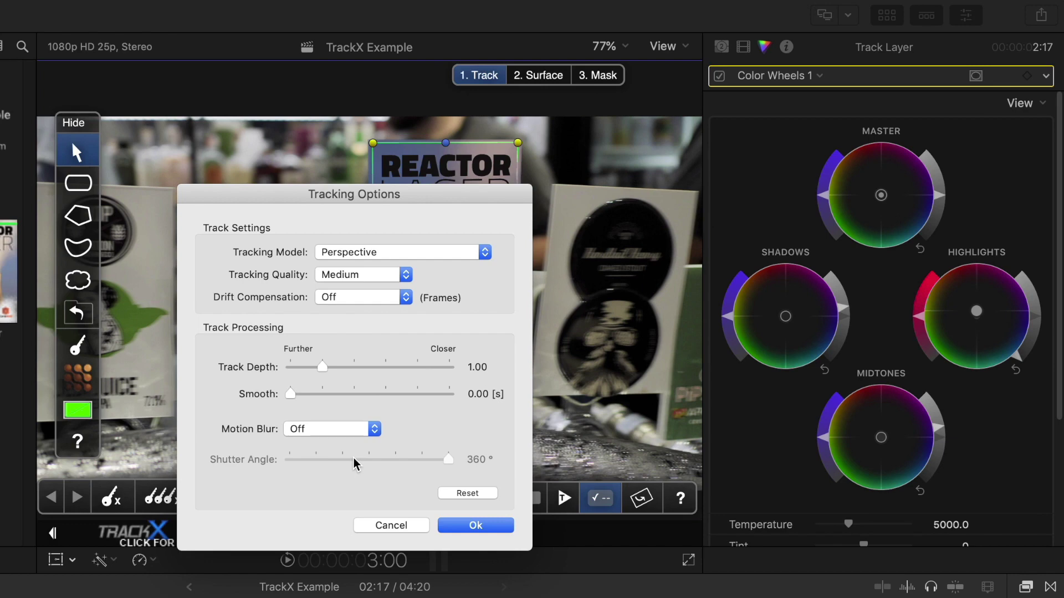
click(354, 430)
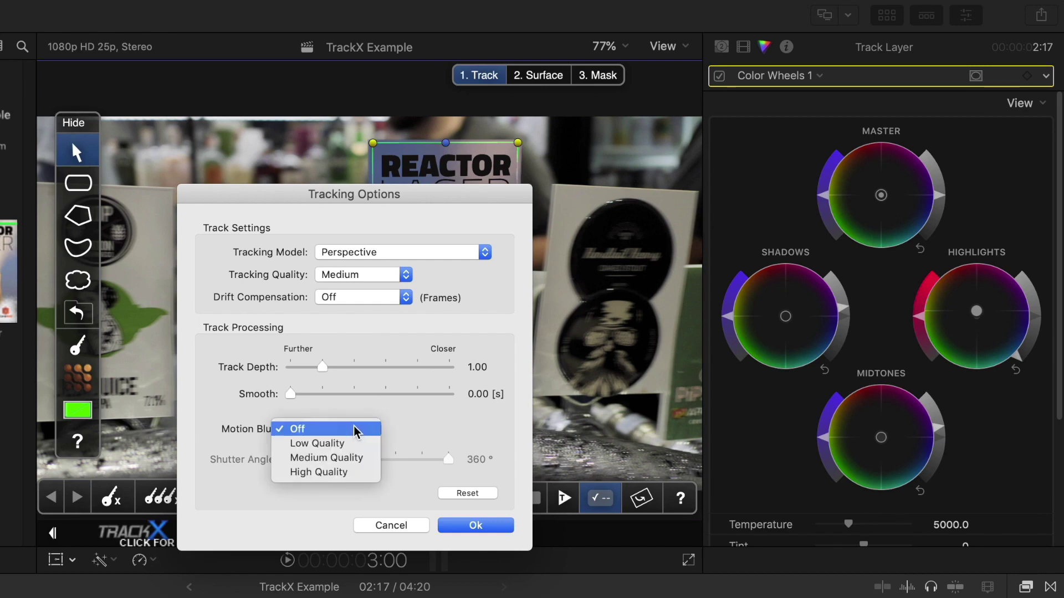
click(360, 474)
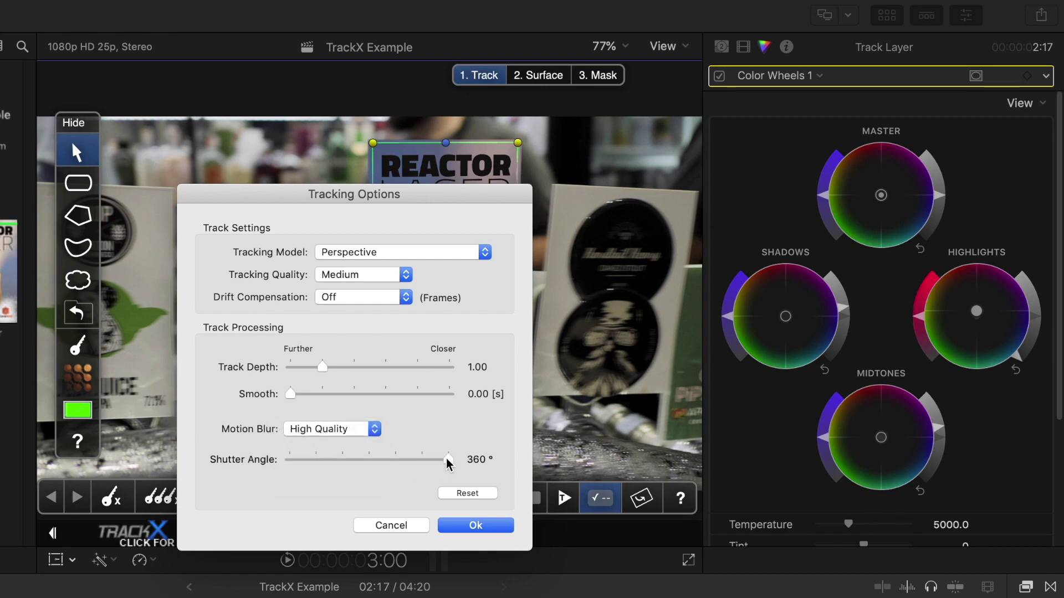
drag(446, 459, 367, 459)
click(485, 526)
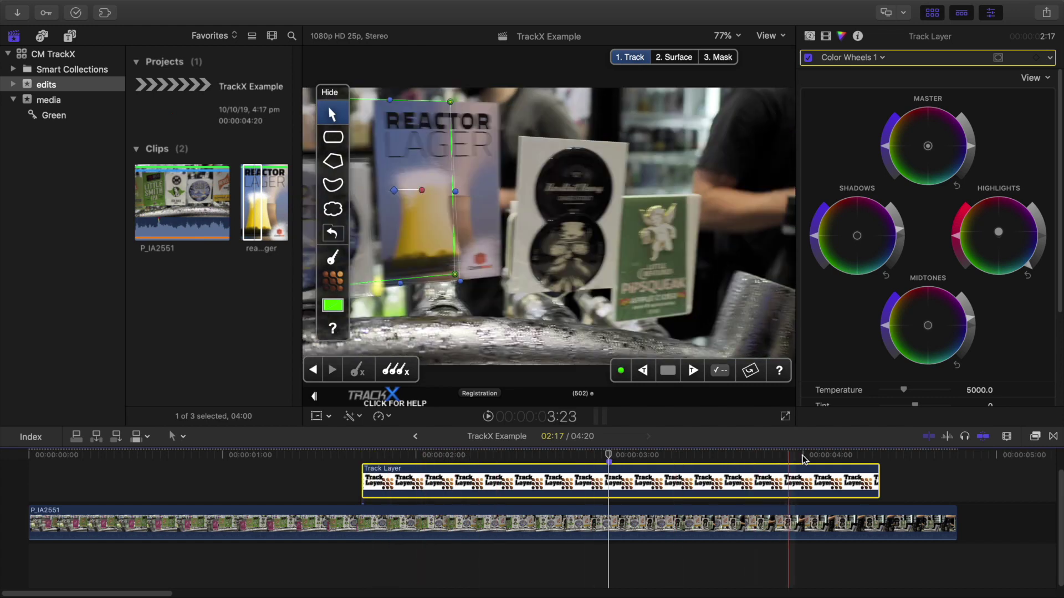
- Move the playhead to 3:09 to view the motion-blurred logo on the tap
click(683, 456)
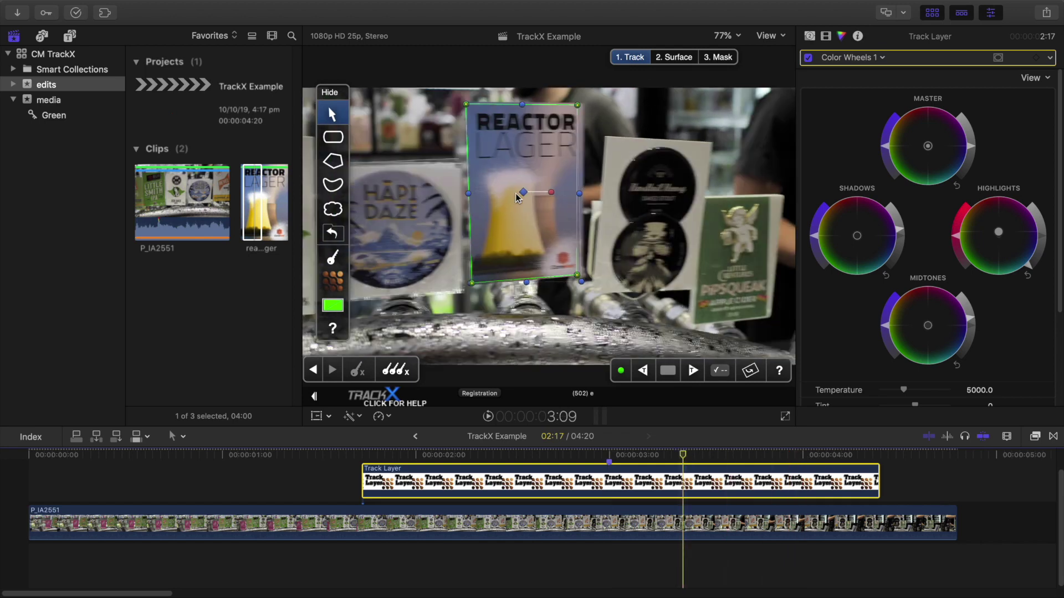
- Apply the Gaussian blur effect from the Blur category to the Track Layer clip
click(1036, 437)
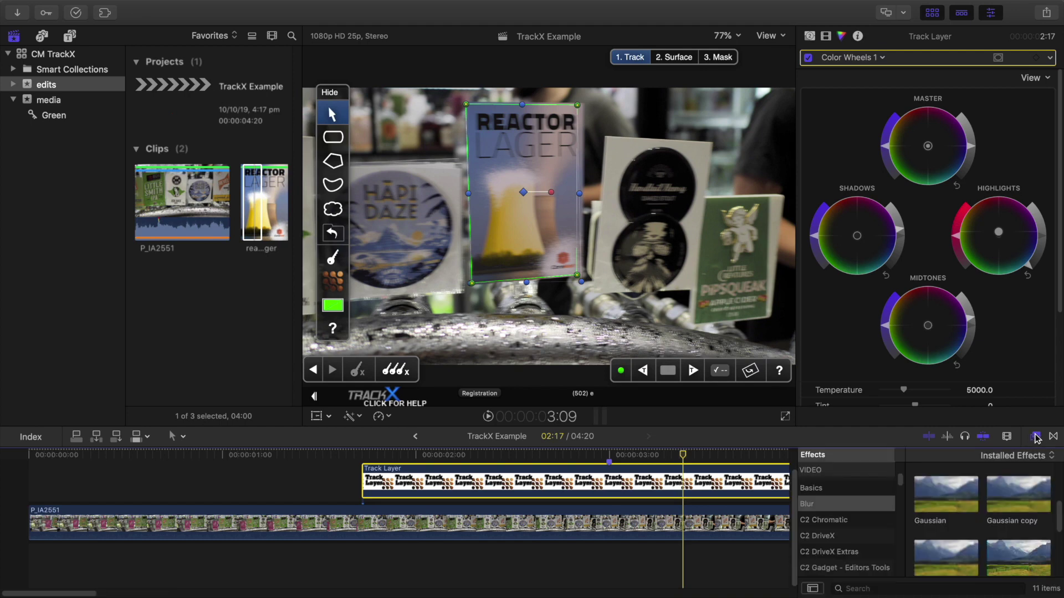
click(839, 509)
click(963, 510)
drag(963, 510, 624, 471)
- Set the Gaussian blur's Amount value in the Video inspector
click(825, 36)
click(983, 108)
text(2)
click(982, 125)
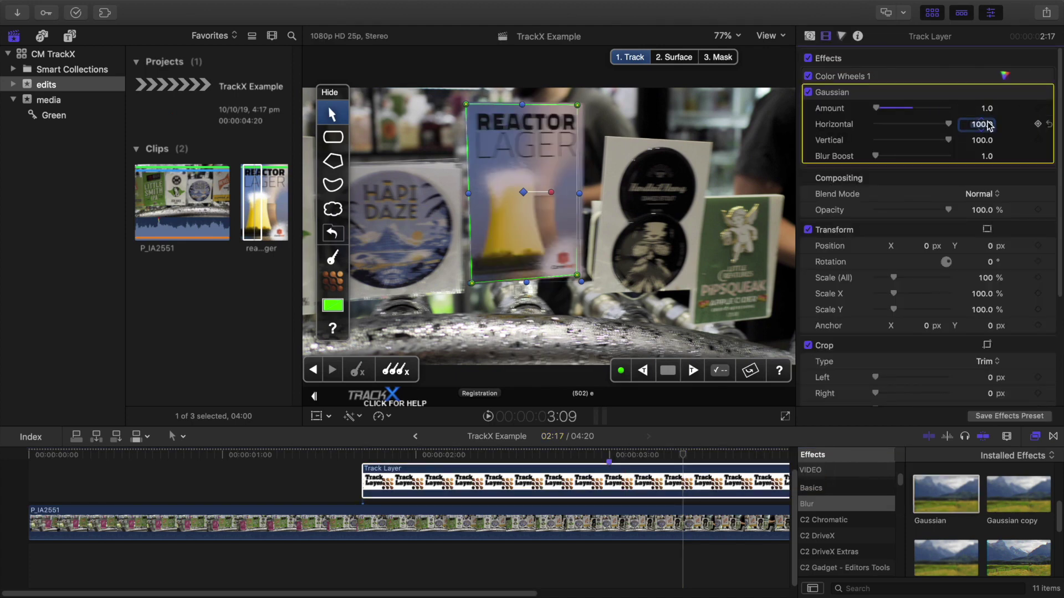